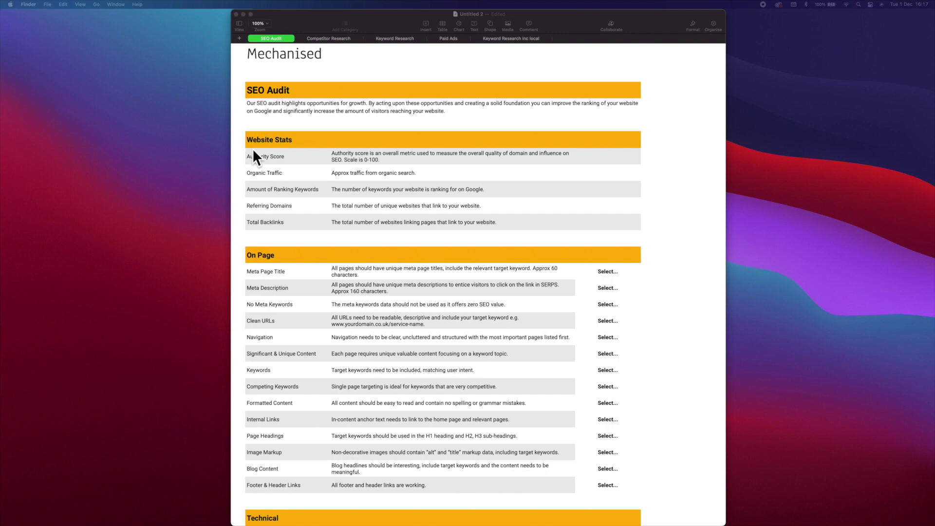
pyautogui.scroll(-3, 248, 238)
pyautogui.scroll(-3, 248, 238)
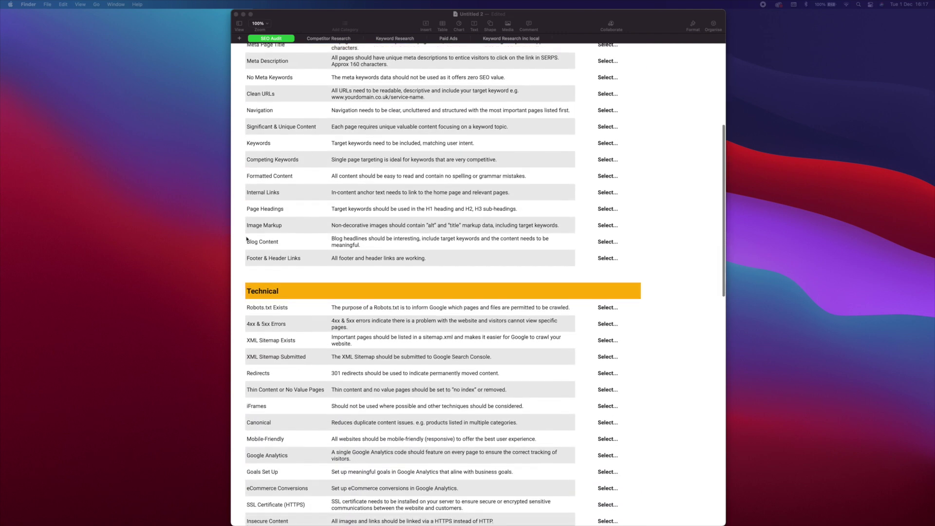
pyautogui.scroll(-5, 252, 293)
pyautogui.scroll(-3, 255, 319)
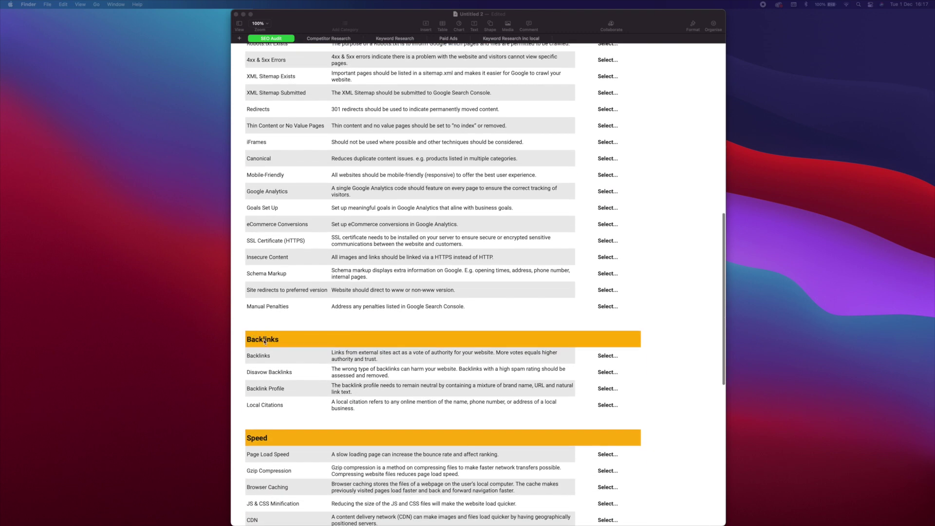
pyautogui.scroll(-3, 258, 307)
pyautogui.scroll(-2, 261, 289)
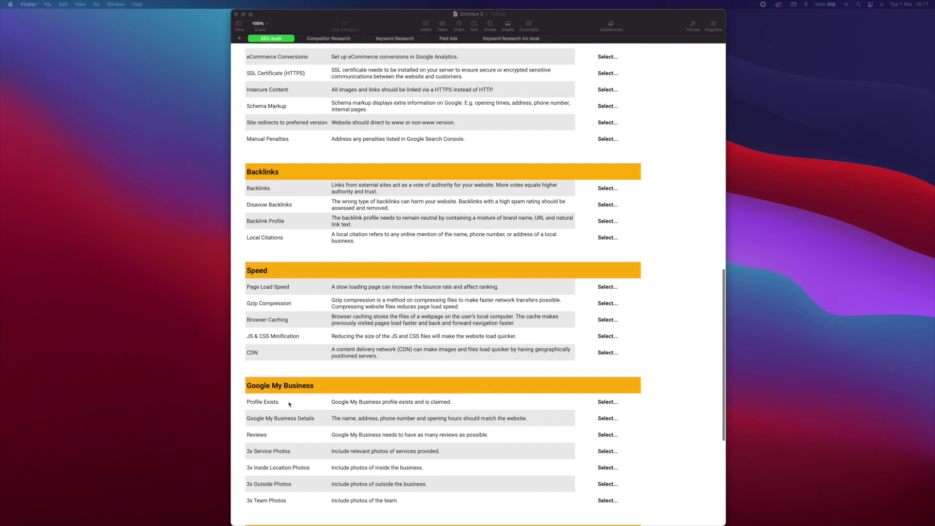
pyautogui.scroll(10, 272, 393)
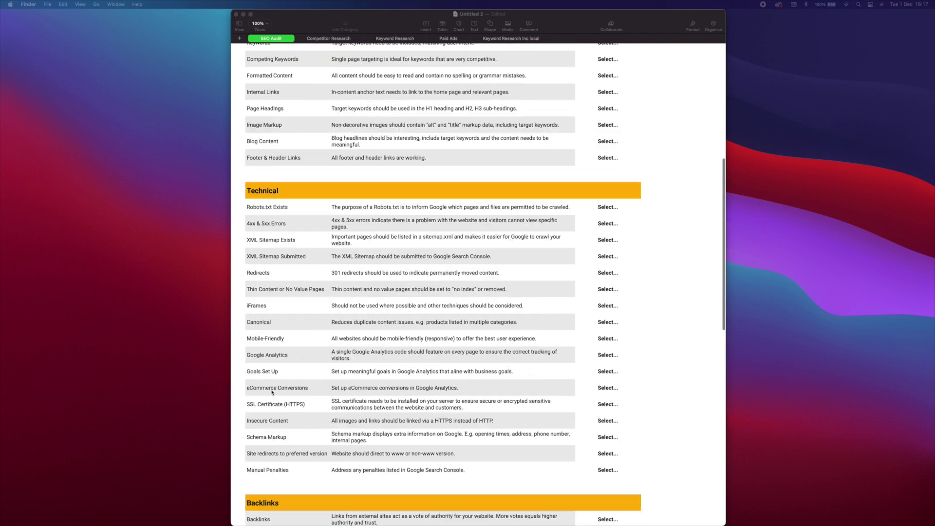
pyautogui.scroll(3, 263, 388)
pyautogui.scroll(7, 267, 387)
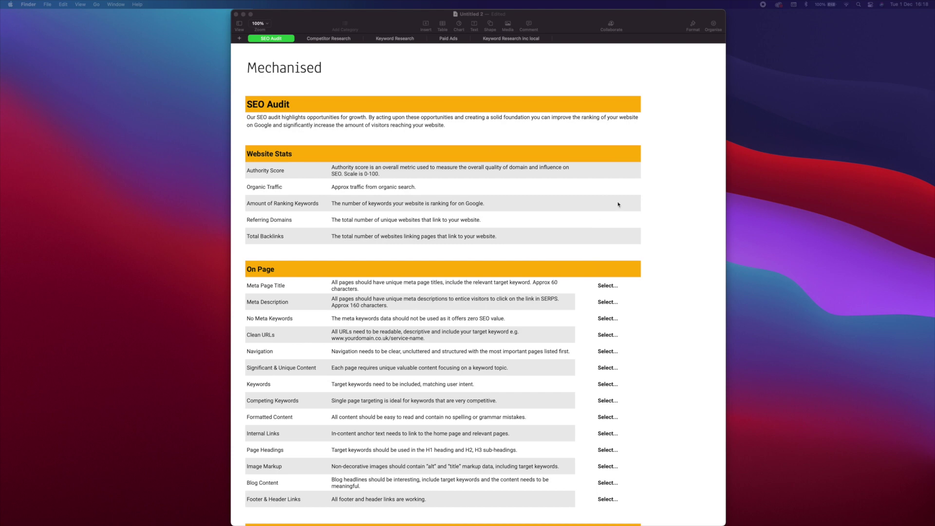
# Enter test values 1231 for Authority Score and 123123 for Organic Traffic in column C
pyautogui.click(618, 177)
pyautogui.click(621, 173)
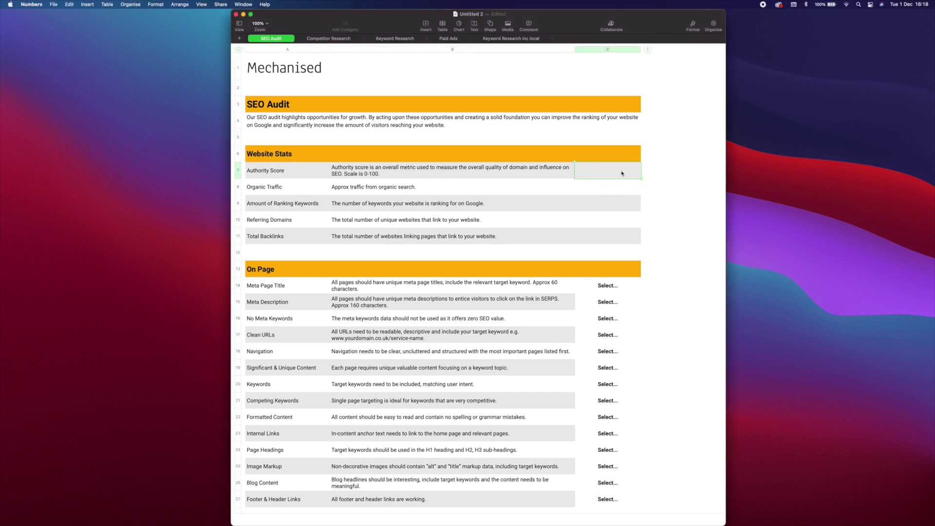
pyautogui.write('1231')
pyautogui.click(618, 186)
pyautogui.write('123123')
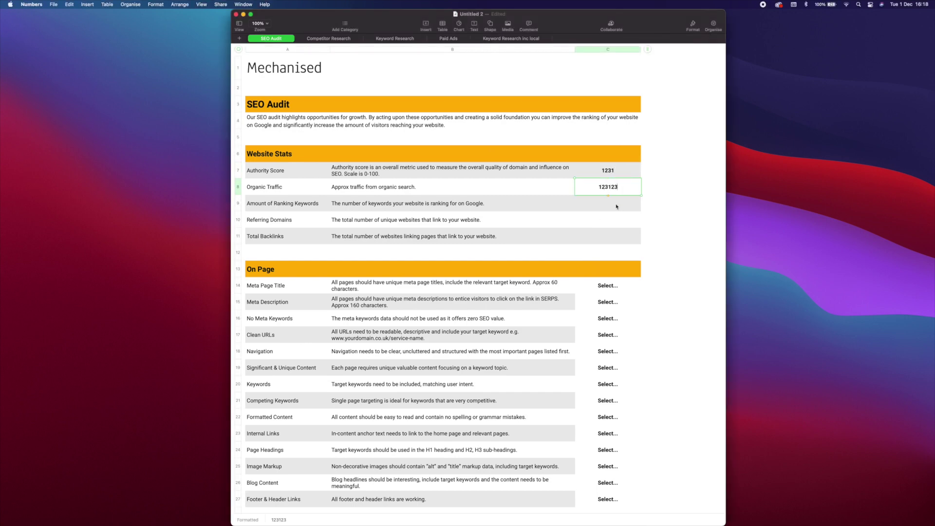
pyautogui.click(616, 207)
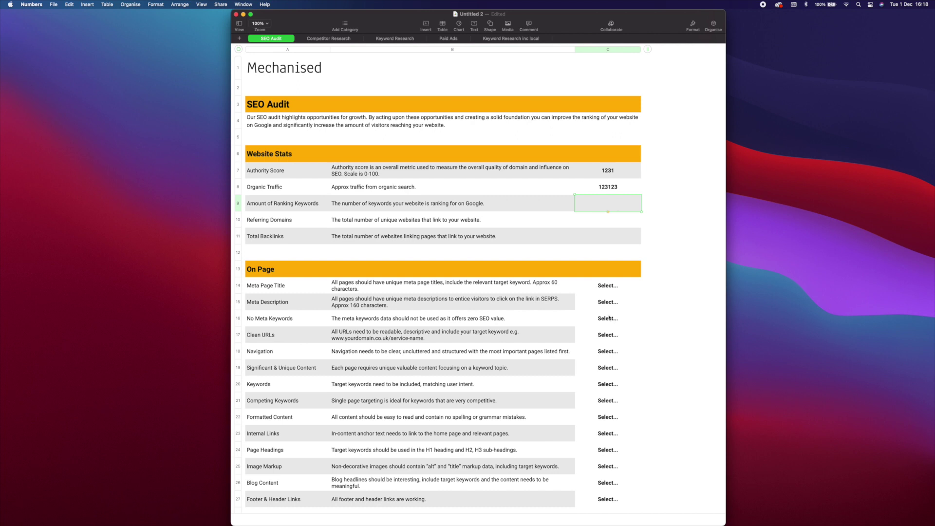
# Try N/A and Pass for Meta Page Title, settling on Recommended
pyautogui.click(635, 287)
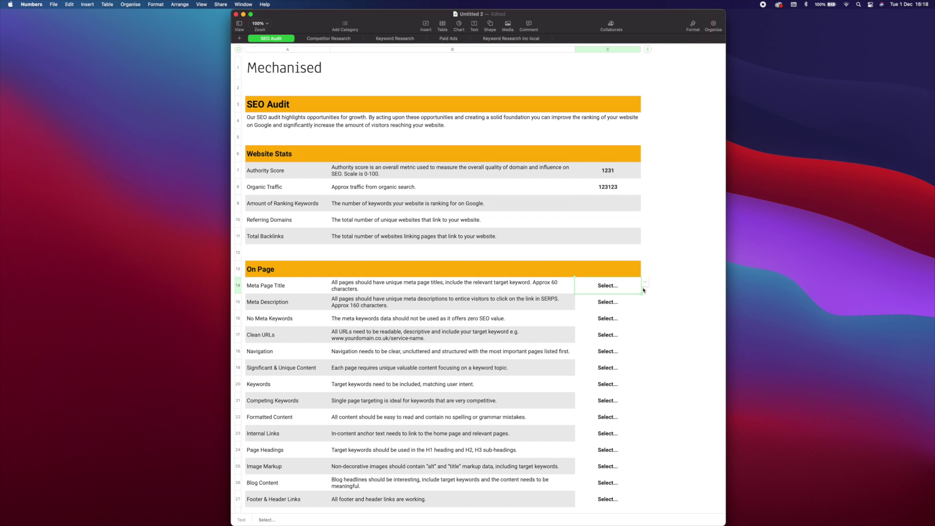
pyautogui.click(645, 283)
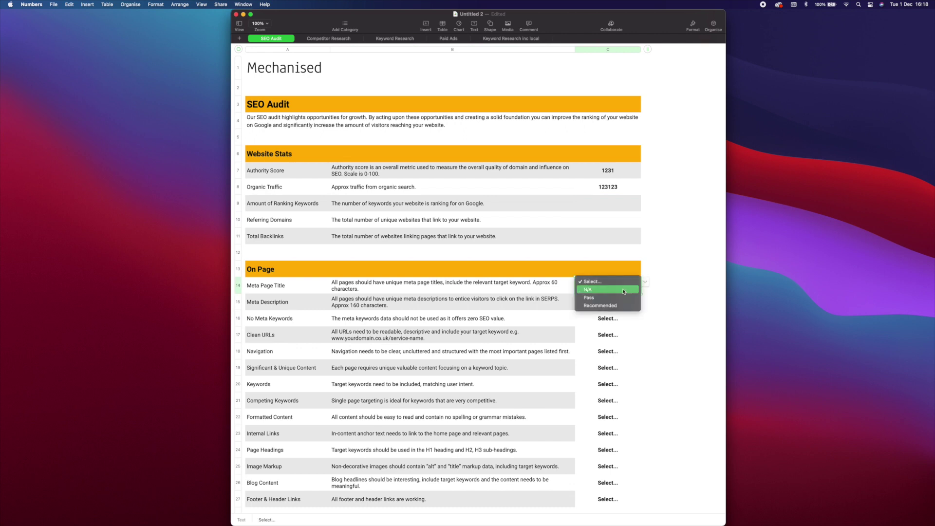
pyautogui.click(643, 290)
pyautogui.click(646, 283)
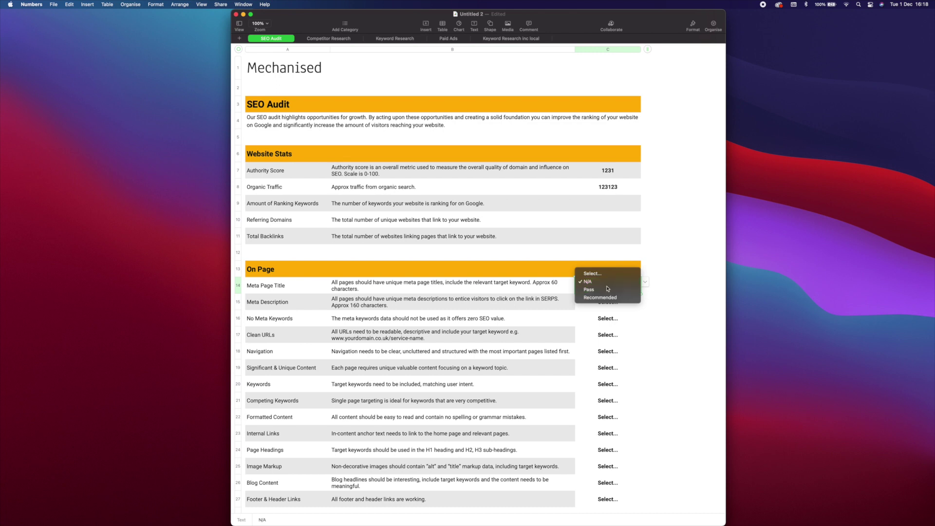
pyautogui.click(617, 293)
pyautogui.click(645, 284)
pyautogui.click(612, 289)
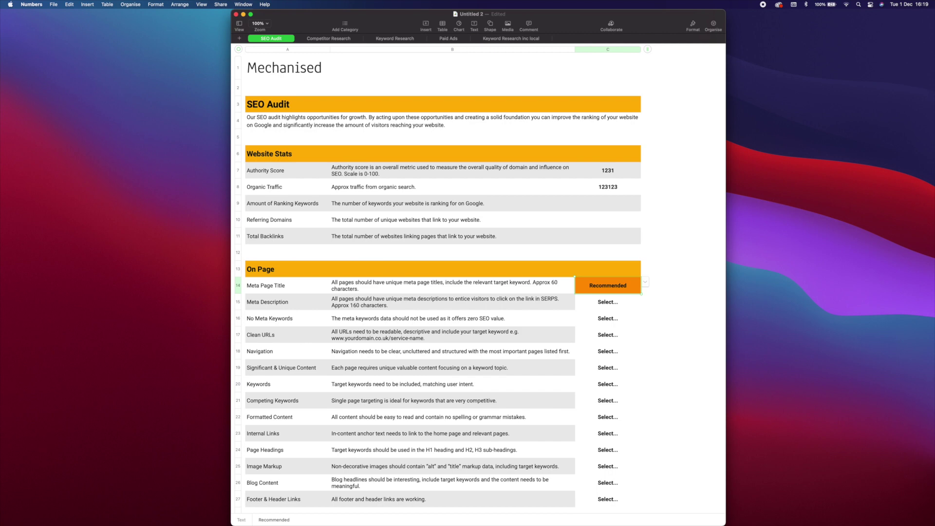
pyautogui.press('super+Tab')
# Paste the mechanised.co.uk address into SEMrush Domain Overview and run the search
pyautogui.click(349, 30)
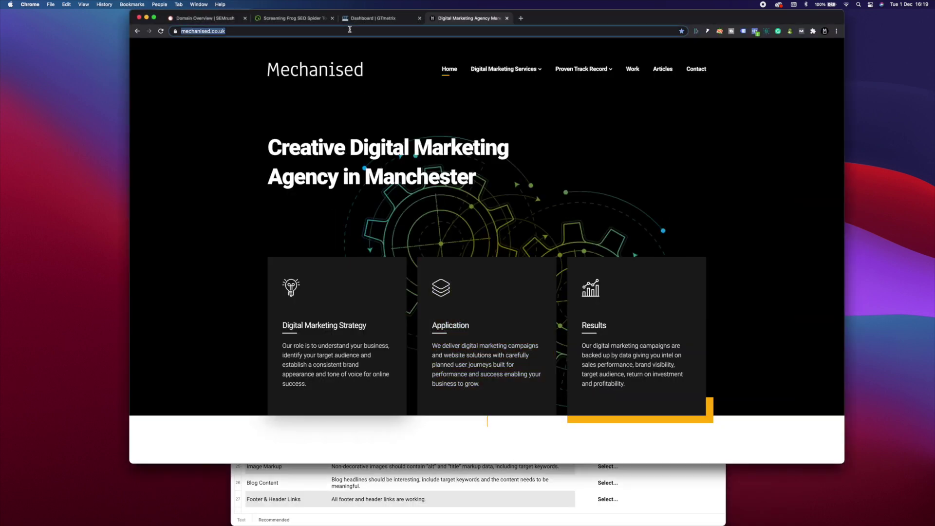
pyautogui.click(209, 19)
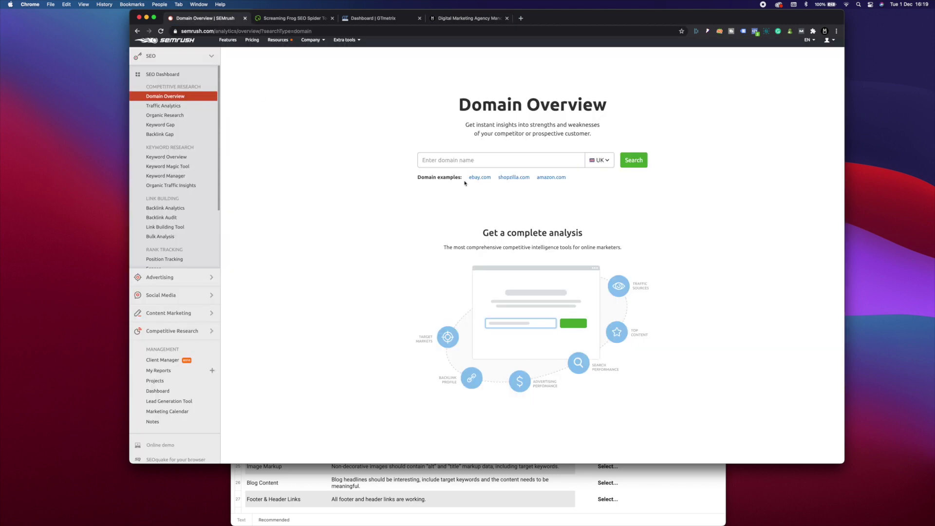
pyautogui.click(485, 159)
pyautogui.write('https://mechanised.co.uk/')
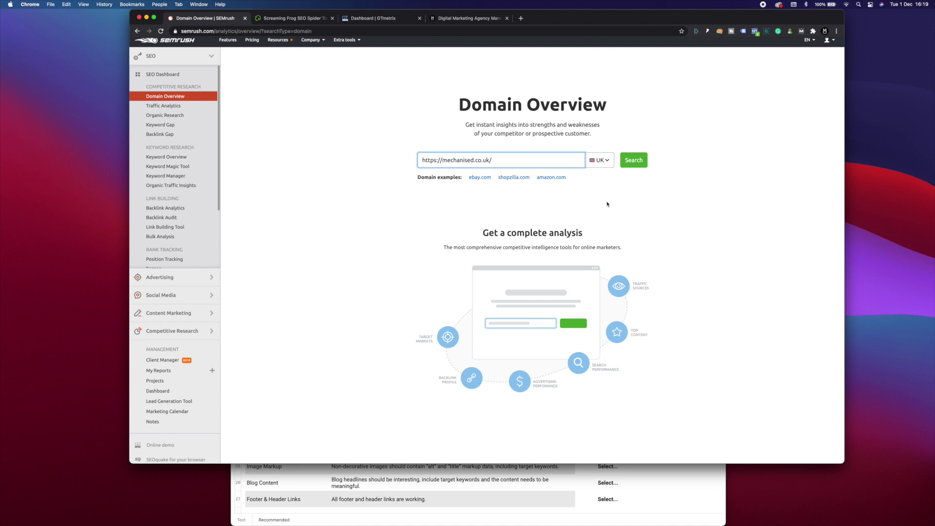
pyautogui.click(635, 162)
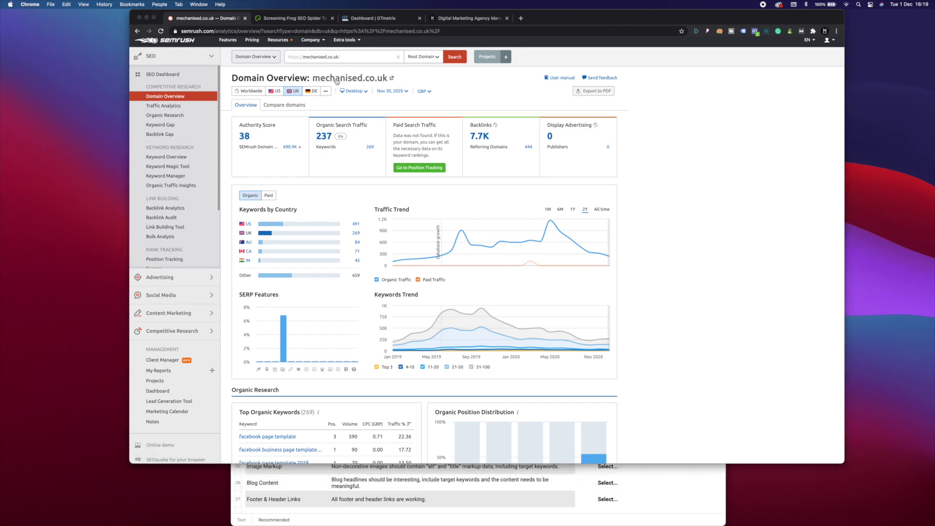
pyautogui.press('super+Tab')
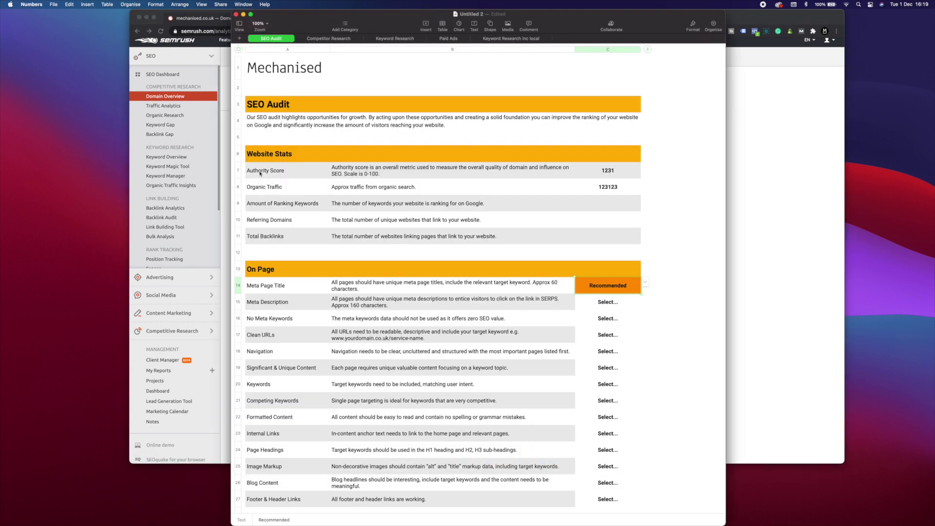
# Enter Authority Score 38, Organic Traffic 237 and 269 ranking keywords from SEMrush
pyautogui.press('super+Tab')
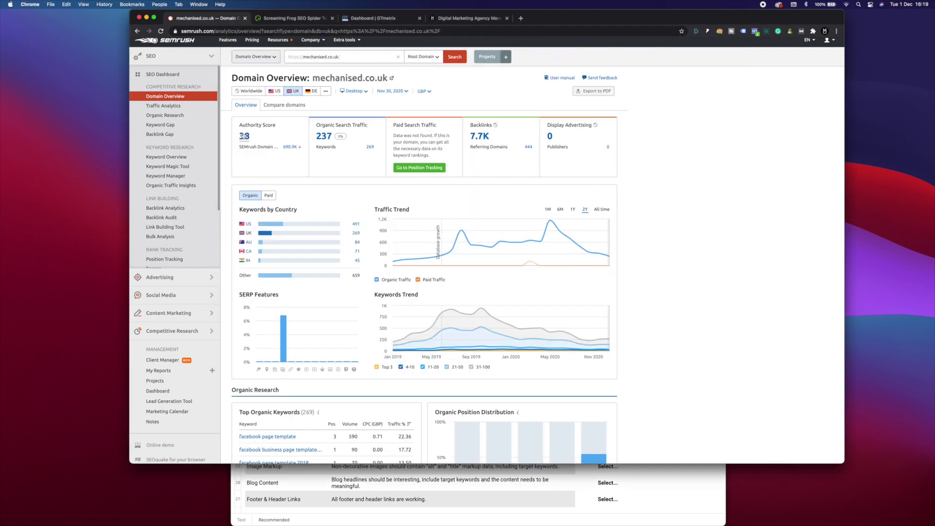
pyautogui.press('super+Tab')
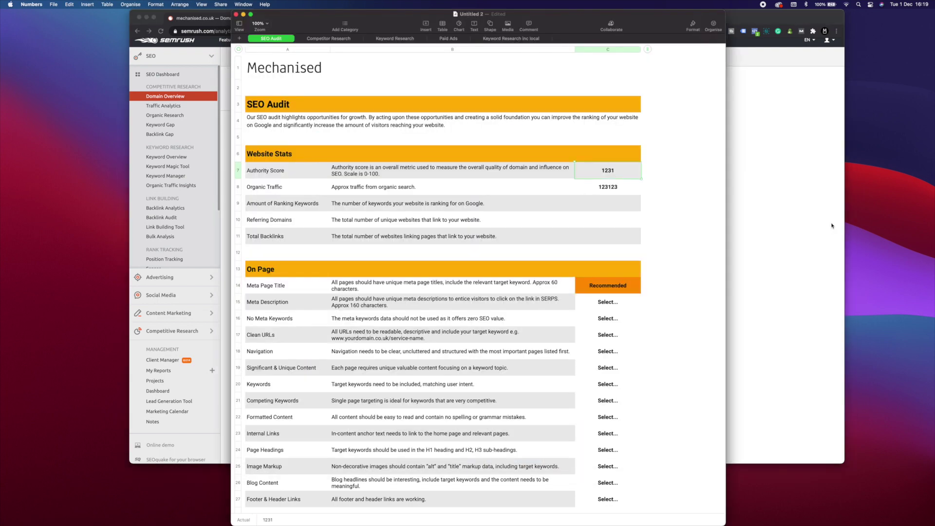
pyautogui.write('38')
pyautogui.press('super+Tab')
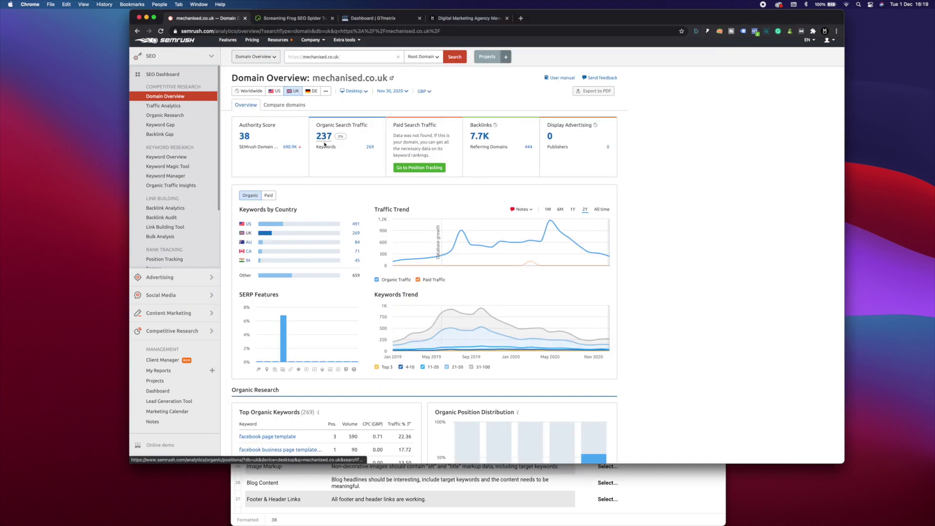
pyautogui.press('super+Tab')
pyautogui.click(604, 187)
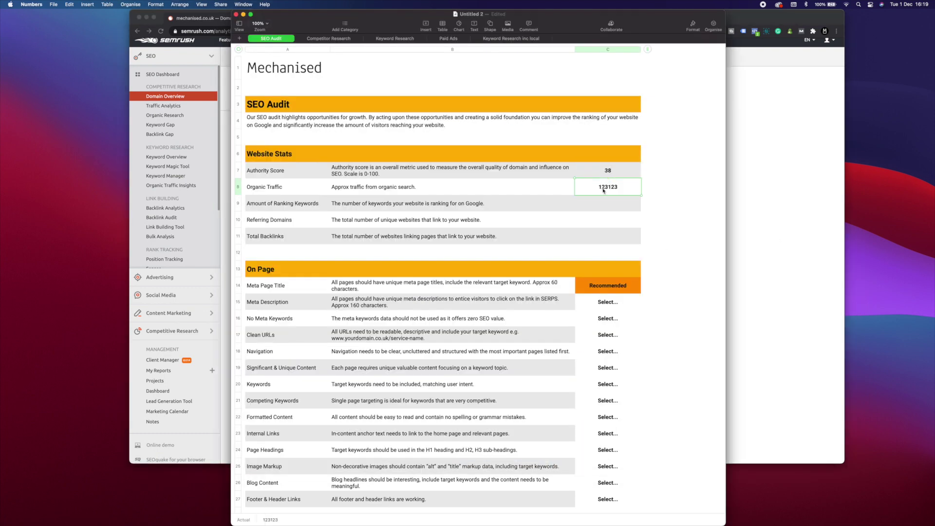
pyautogui.write('237')
pyautogui.press('super+Tab')
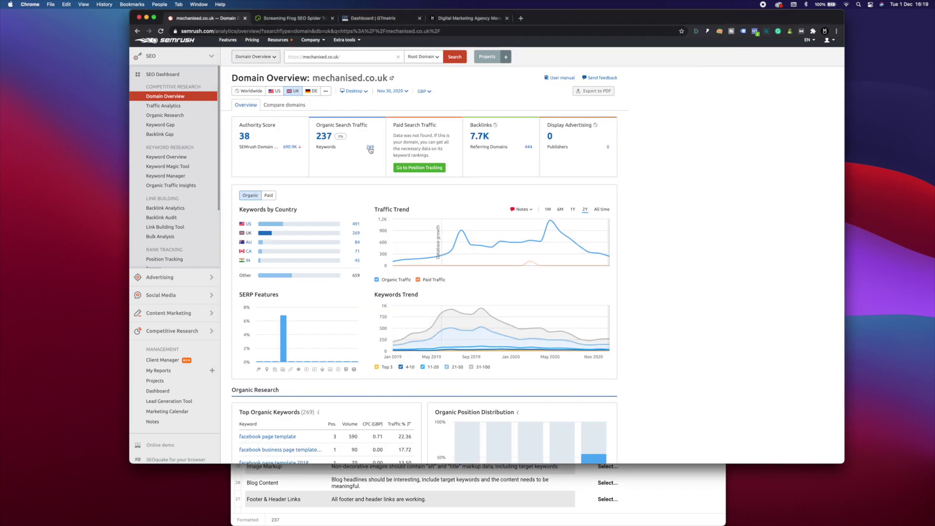
pyautogui.press('super+Tab')
pyautogui.click(616, 202)
pyautogui.write('2')
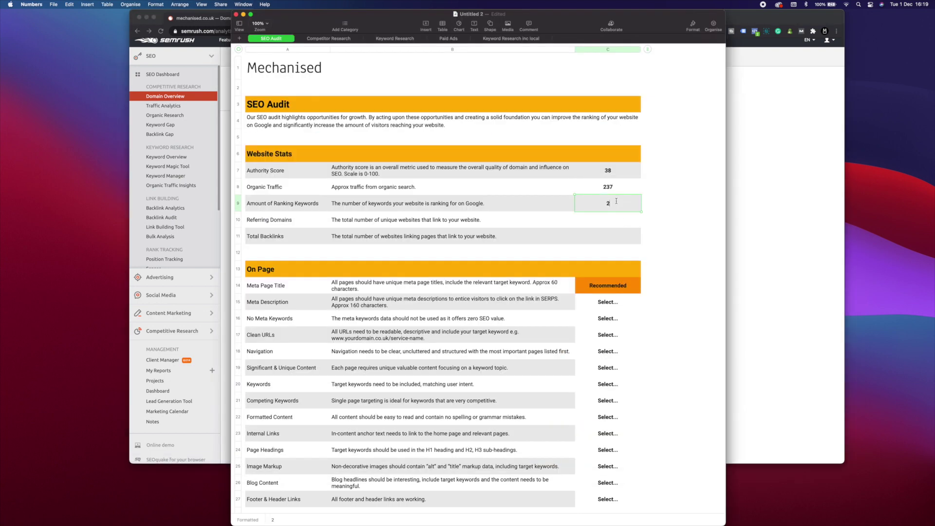
pyautogui.write('69')
# Enter 444 referring domains and 7700 total backlinks from SEMrush
pyautogui.press('super+Tab')
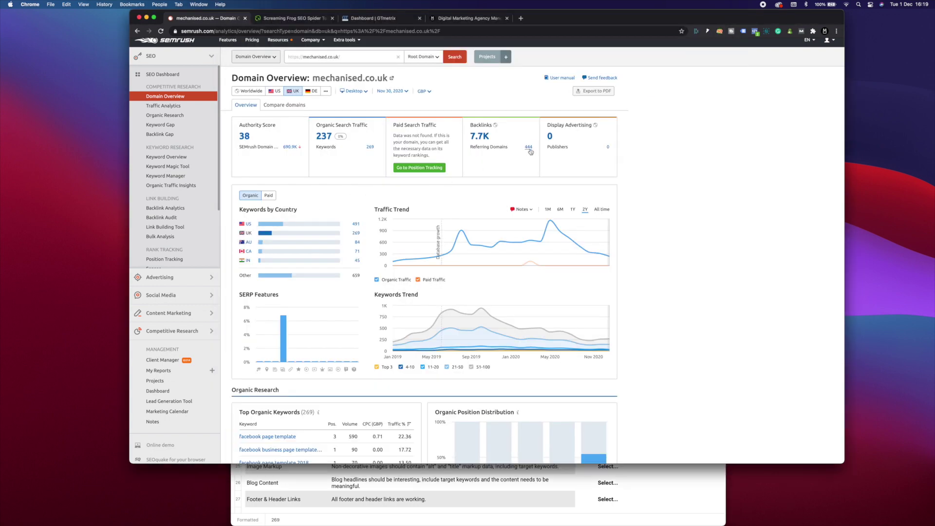
pyautogui.press('super+Tab')
pyautogui.write('444')
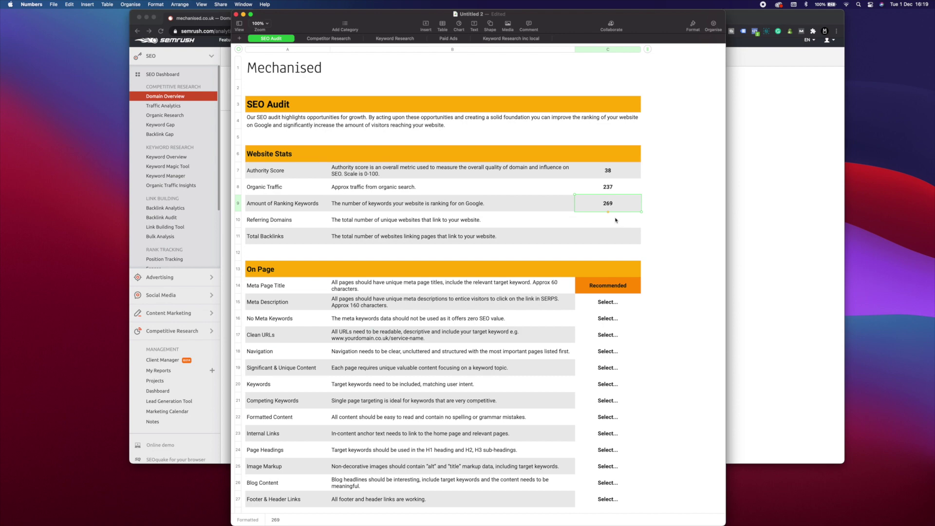
pyautogui.press('super+Tab')
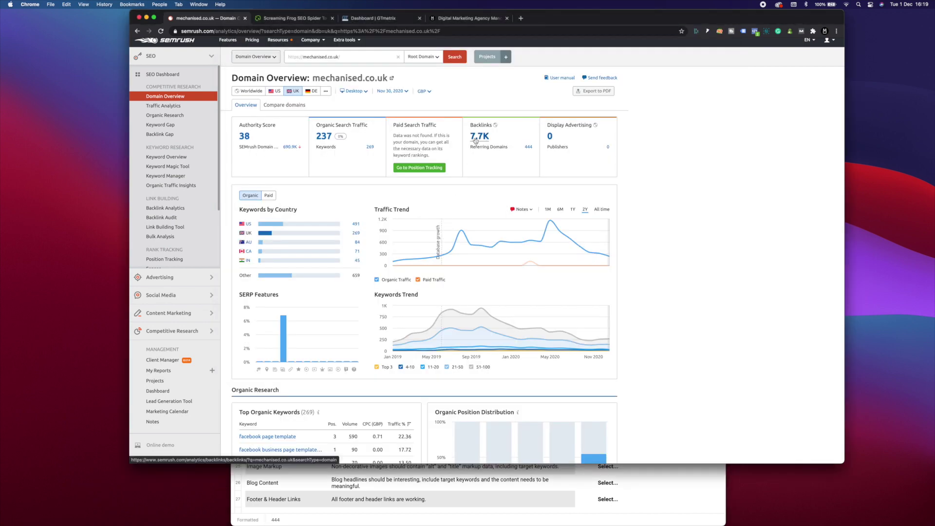
pyautogui.press('super+Tab')
pyautogui.click(605, 239)
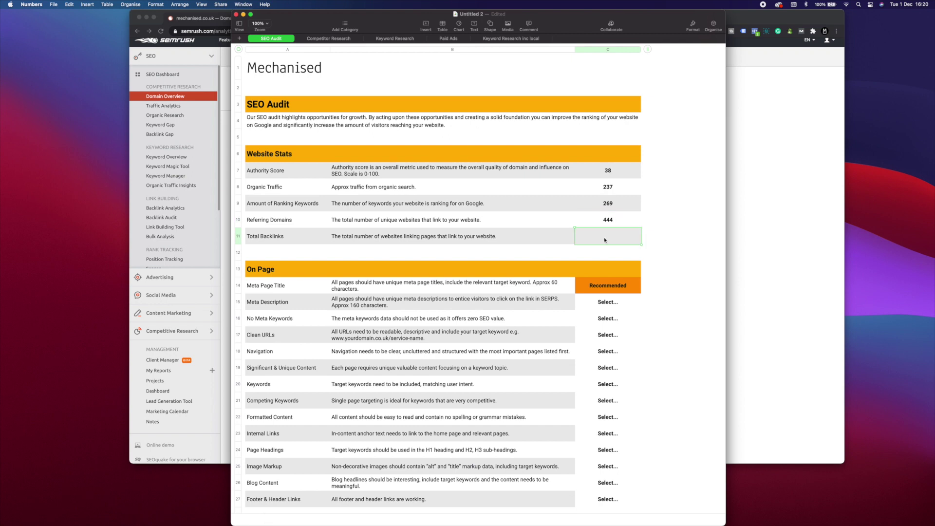
pyautogui.write('7700')
pyautogui.click(661, 230)
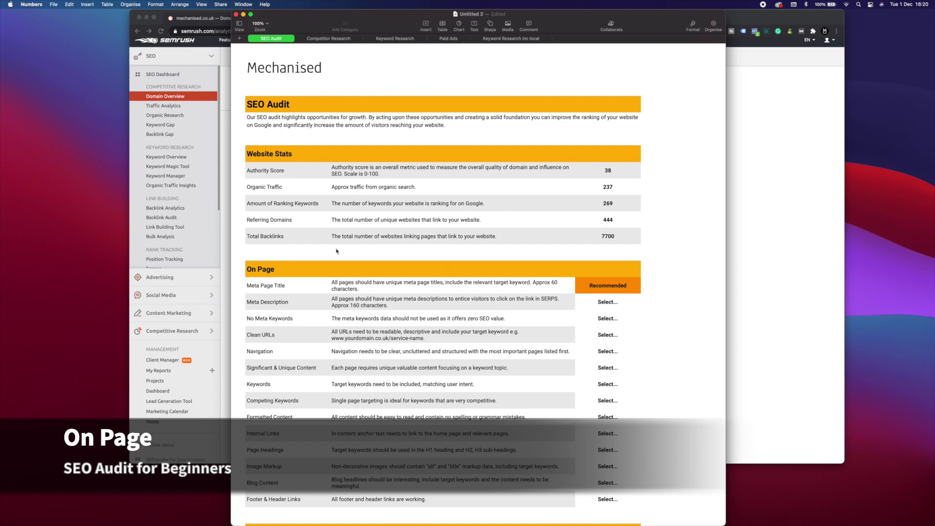
pyautogui.scroll(-3, 278, 303)
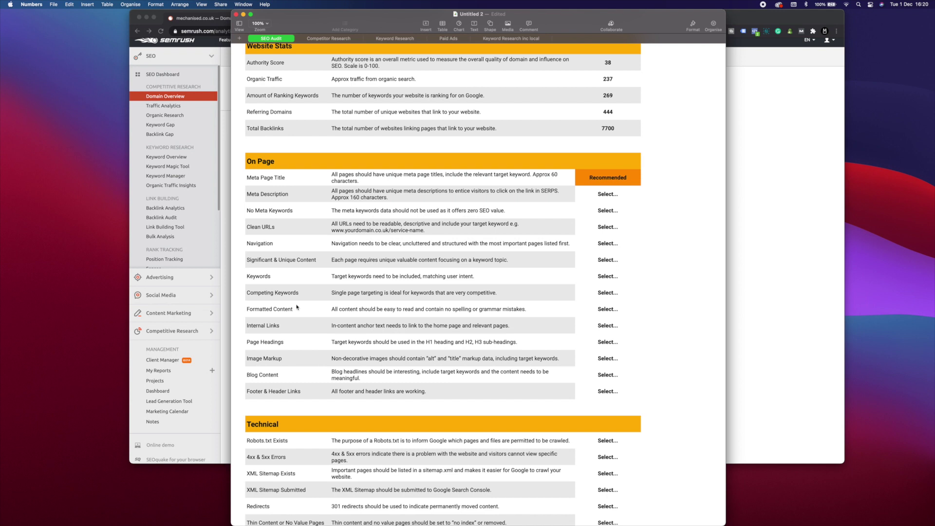
# Change the Meta Page Title status pop-up from Recommended to Select..
pyautogui.click(621, 178)
pyautogui.click(640, 177)
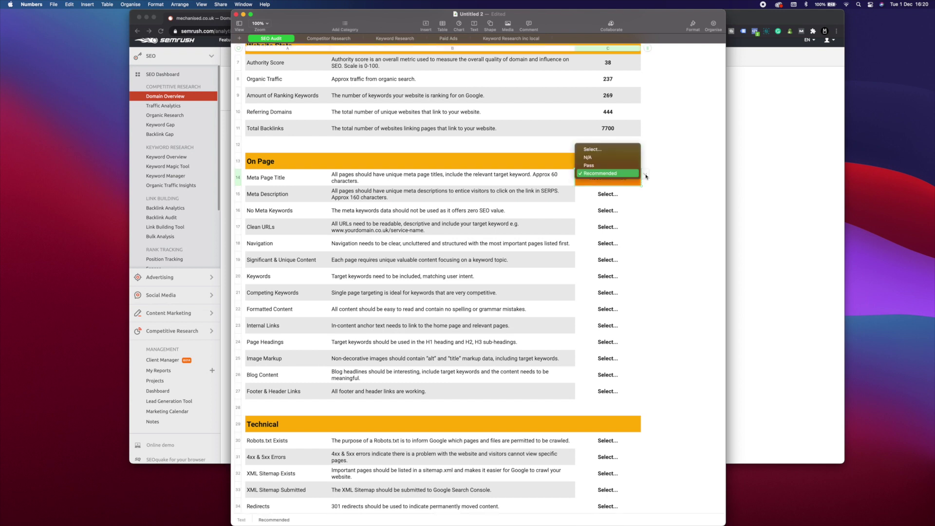
pyautogui.click(607, 150)
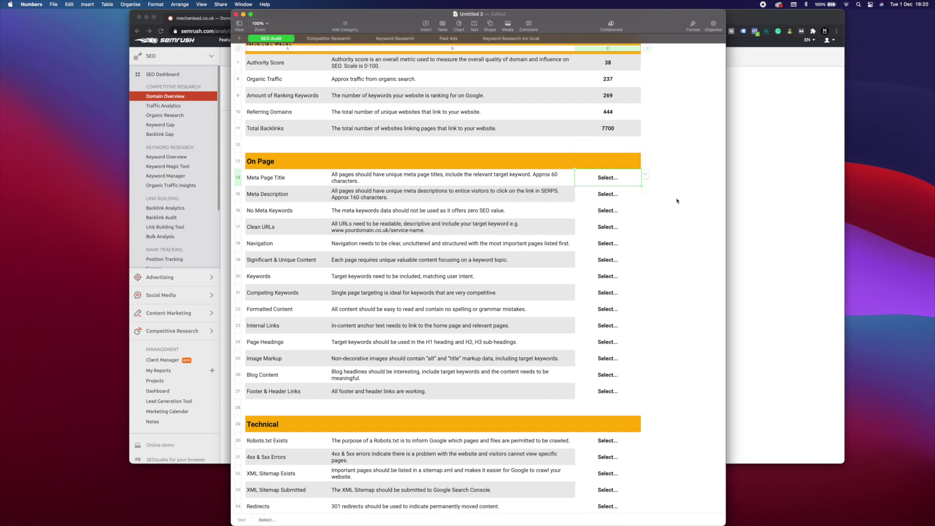
pyautogui.click(677, 201)
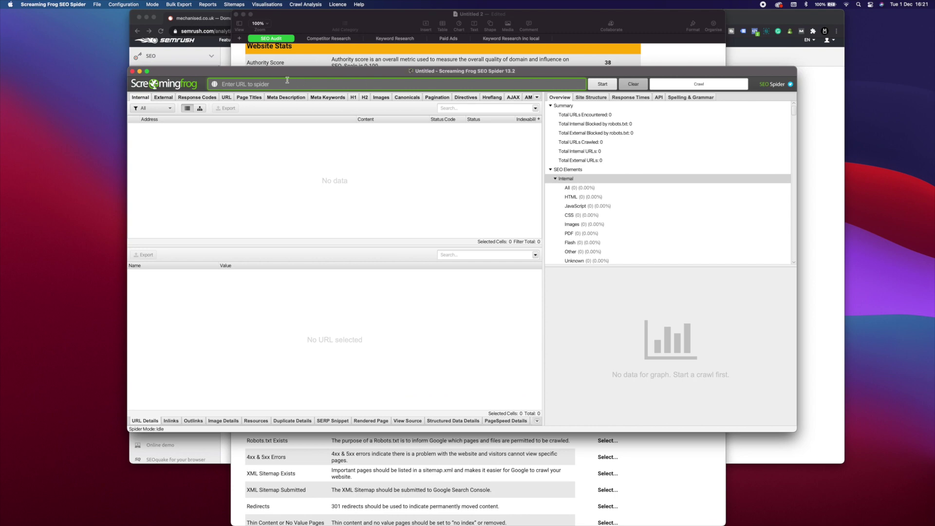
# Copy the Mechanised site URL from Chrome into Screaming Frog and start the crawl
pyautogui.click(218, 24)
pyautogui.click(290, 19)
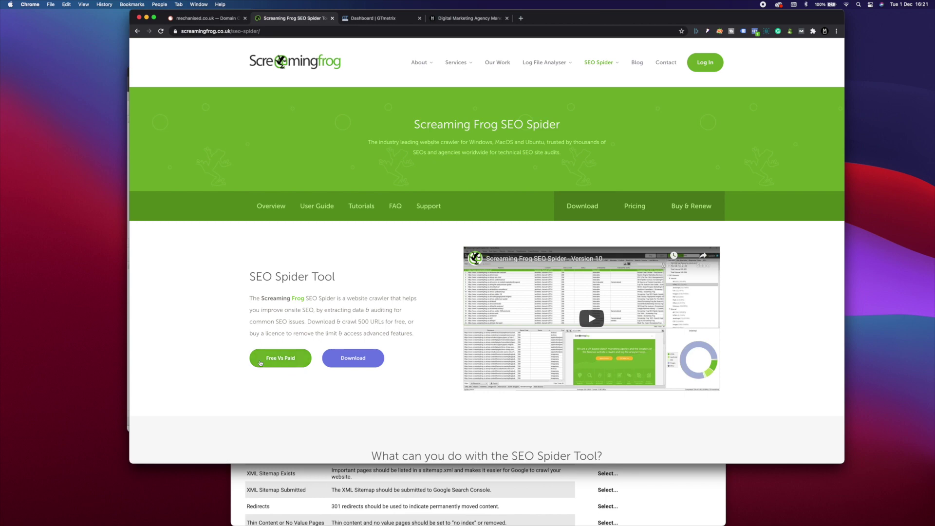
pyautogui.click(469, 20)
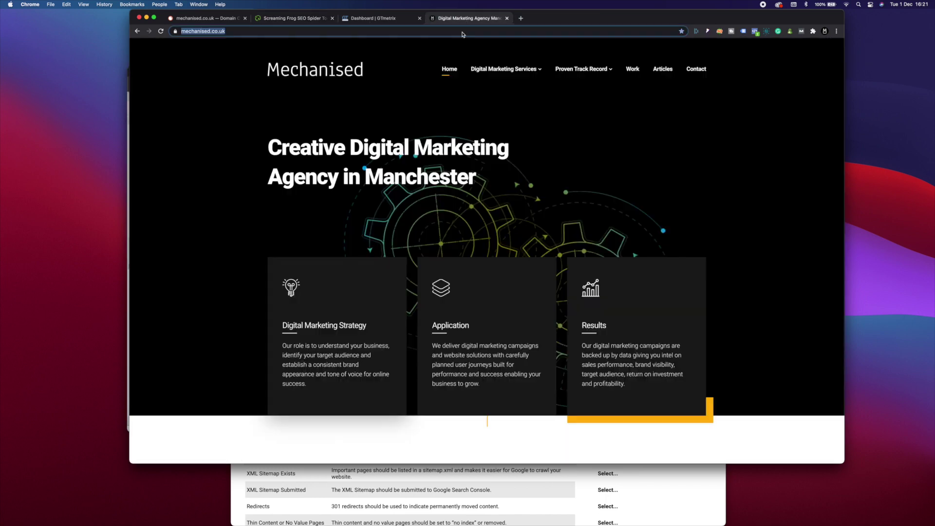
pyautogui.click(462, 32)
pyautogui.press('super+Tab')
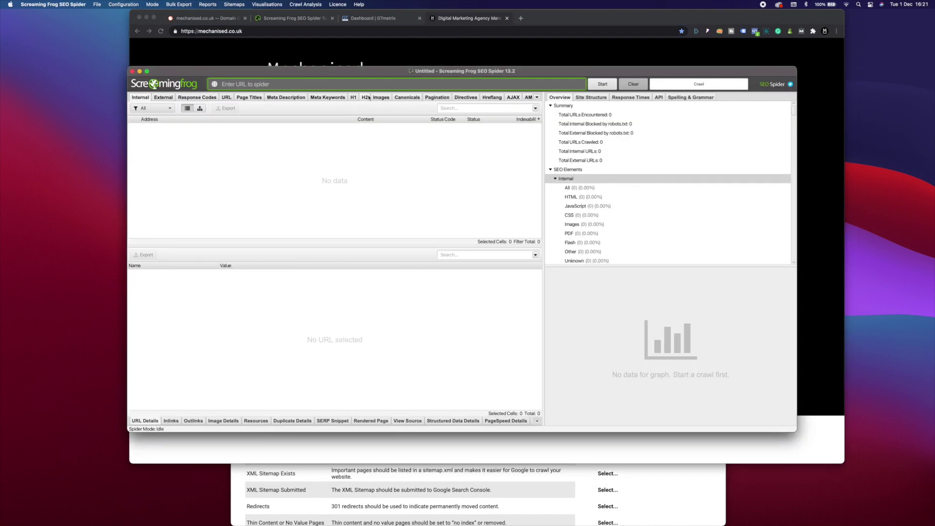
pyautogui.write('https://mechanised.co.uk/')
pyautogui.click(598, 86)
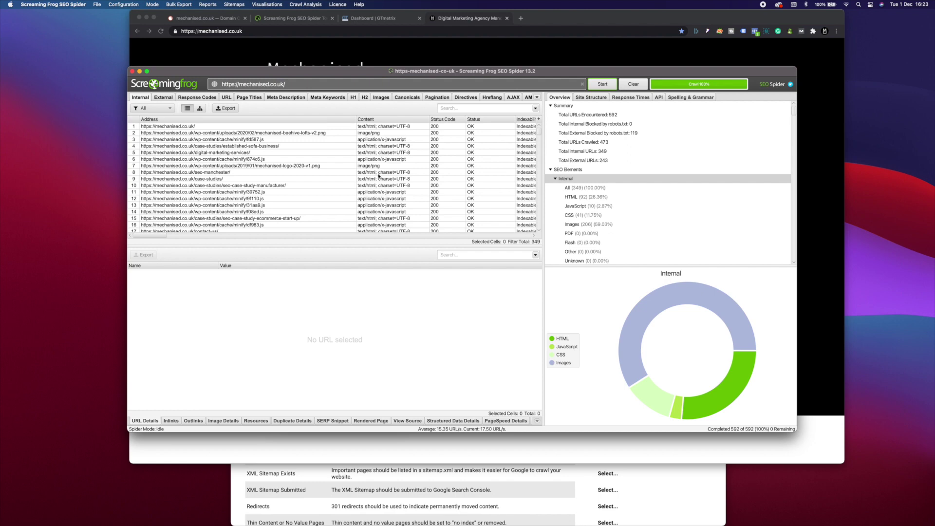
# Let the 592-URL crawl finish, then bring the Mechanised homepage forward in the browser
pyautogui.click(453, 21)
pyautogui.scroll(-2, 470, 184)
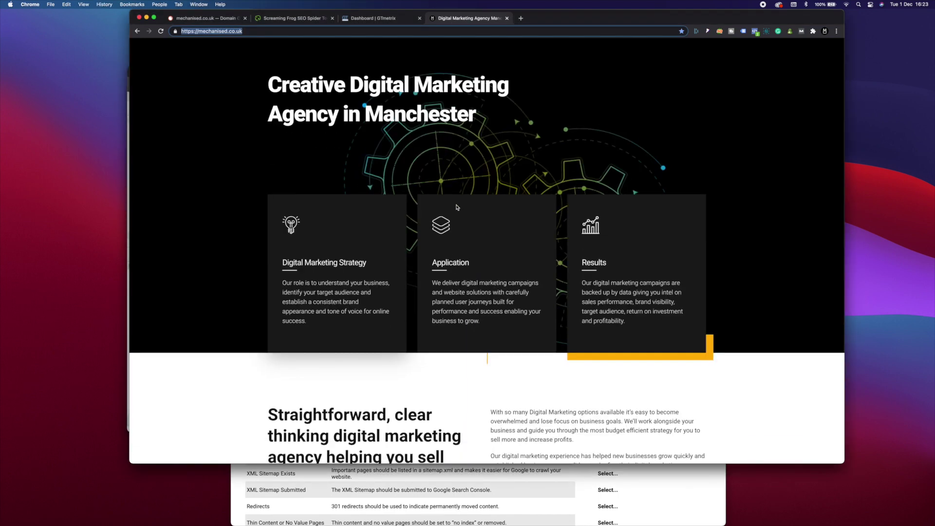
pyautogui.scroll(2, 470, 183)
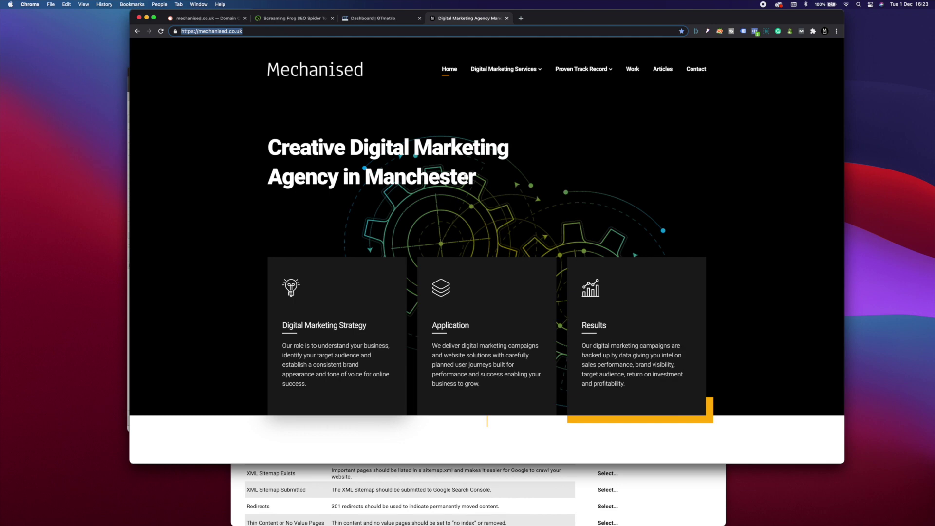
# Filter the Internal crawl results to HTML and select the seo-manchester page
pyautogui.press('super+Tab')
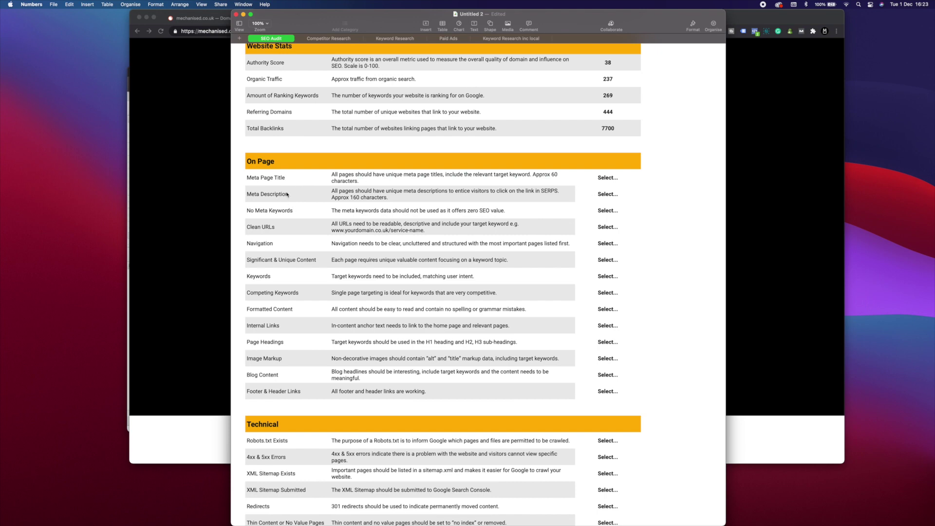
pyautogui.press('super+Tab')
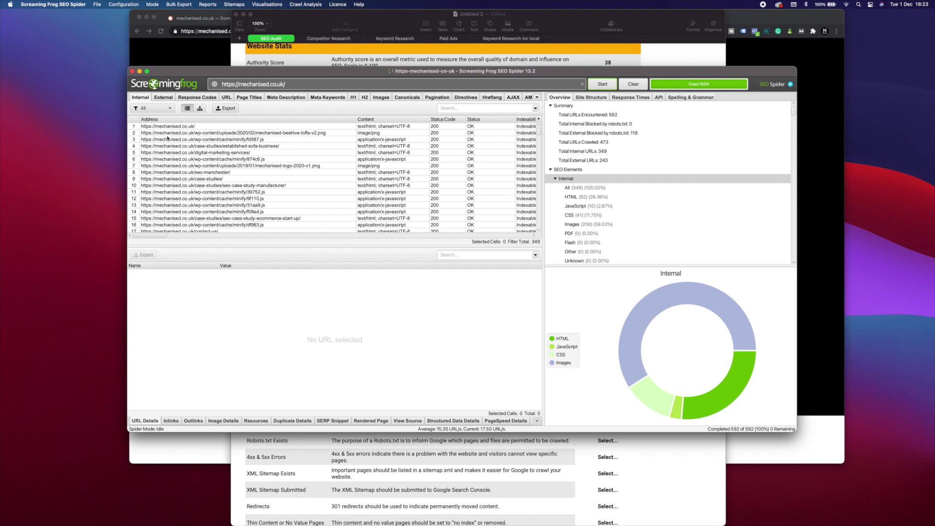
pyautogui.click(161, 110)
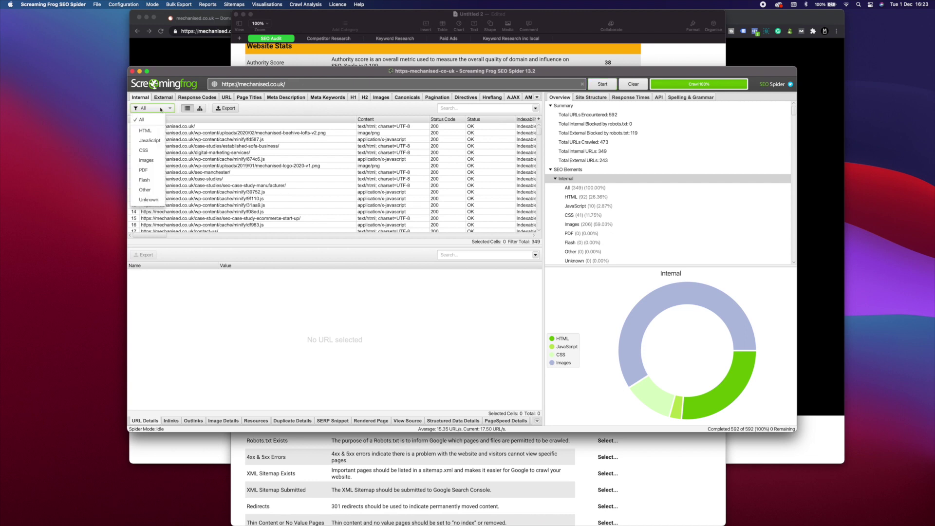
pyautogui.press('Escape')
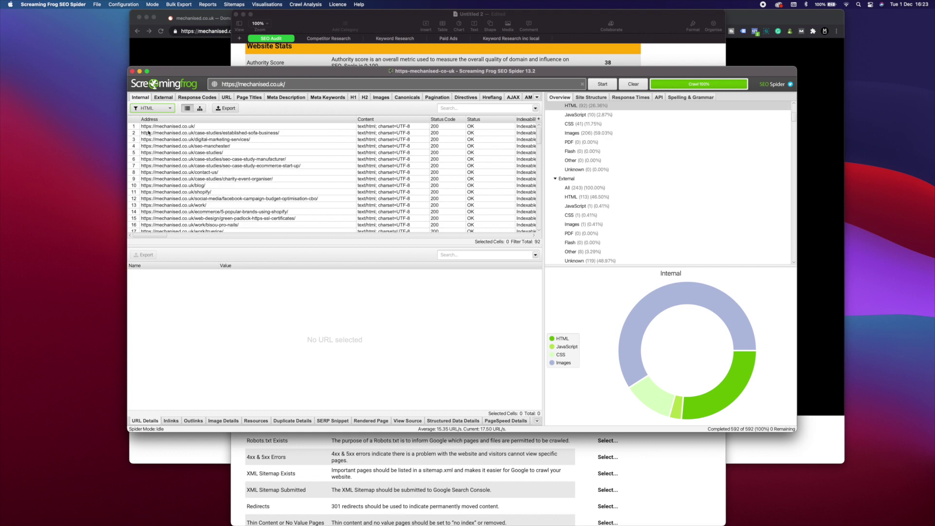
pyautogui.click(202, 127)
pyautogui.click(203, 146)
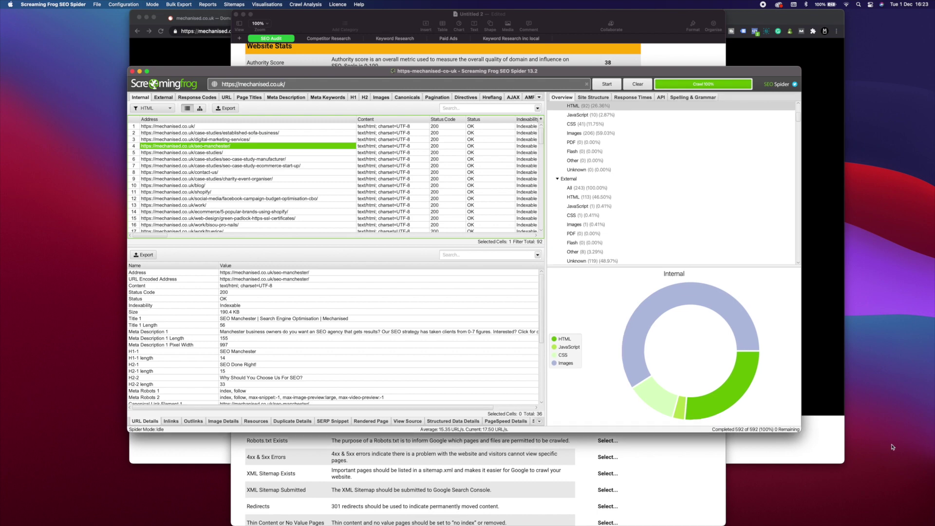
# Enlarge and reposition the crawler window, then view the Page Titles report
pyautogui.moveTo(797, 433); pyautogui.dragTo(911, 448)
pyautogui.moveTo(659, 70); pyautogui.dragTo(634, 60)
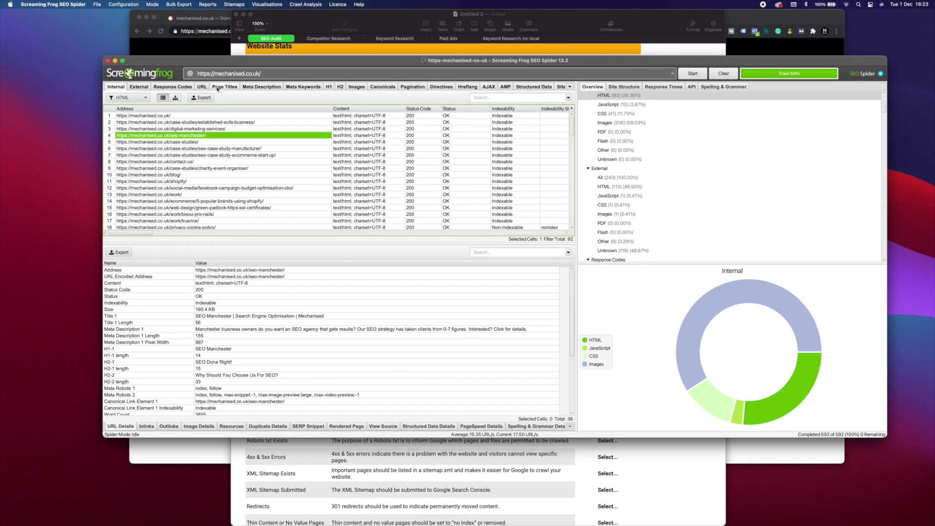
pyautogui.click(220, 87)
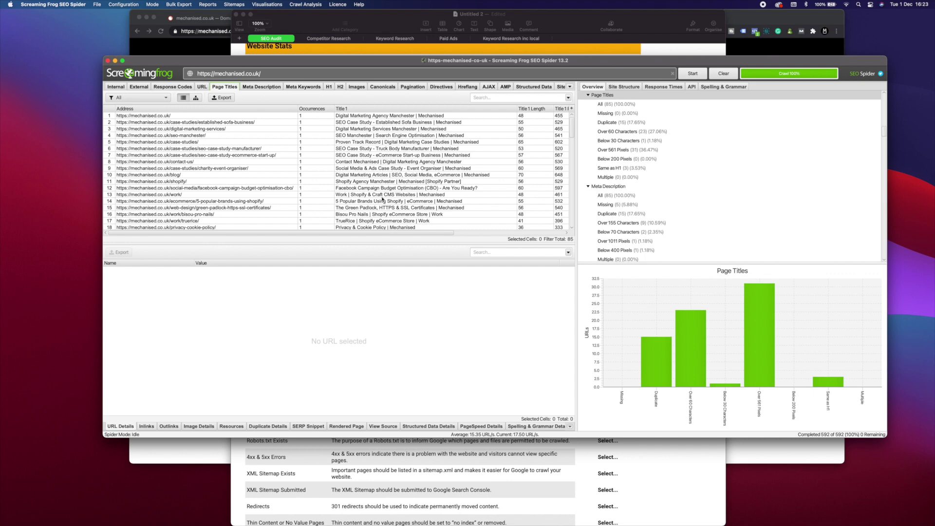
pyautogui.scroll(-3, 384, 194)
pyautogui.scroll(-3, 384, 189)
pyautogui.scroll(-3, 385, 183)
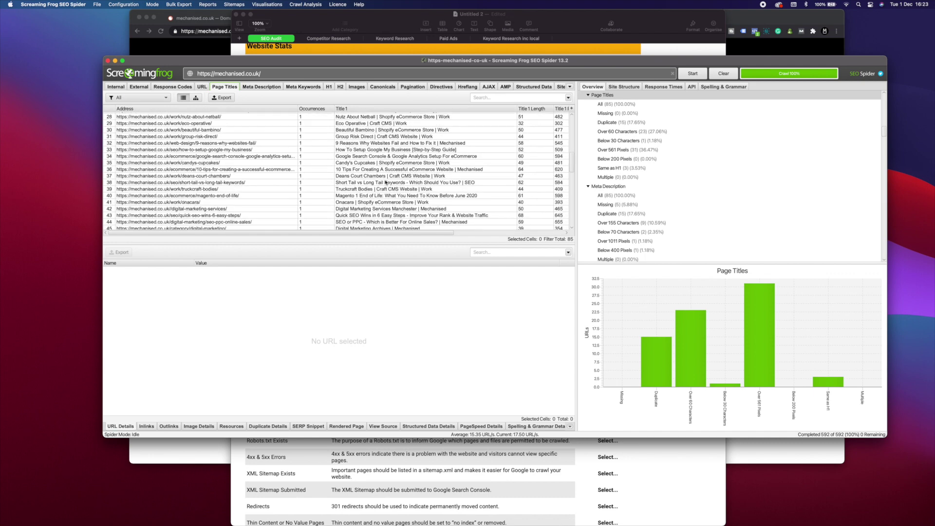
pyautogui.scroll(-3, 387, 183)
pyautogui.scroll(-3, 393, 183)
pyautogui.scroll(-3, 399, 184)
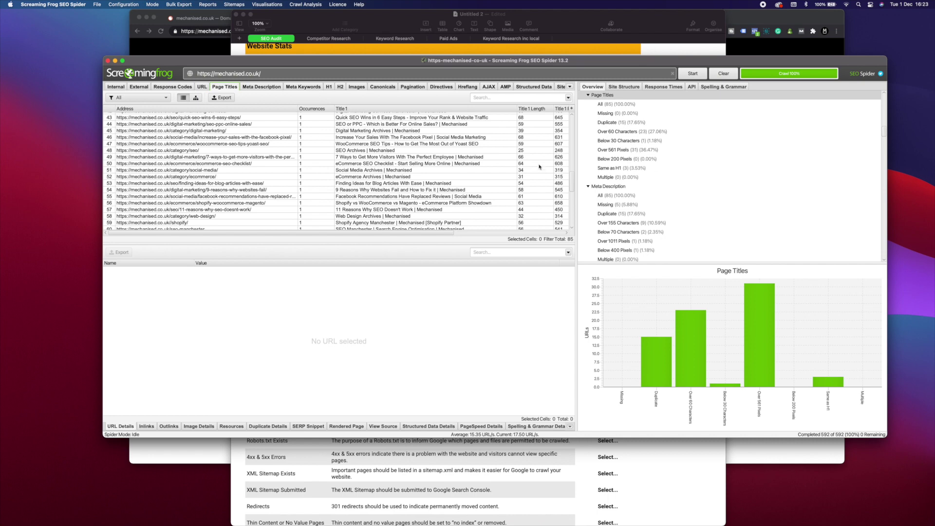
pyautogui.scroll(3, 492, 175)
pyautogui.scroll(3, 493, 175)
pyautogui.scroll(5, 492, 175)
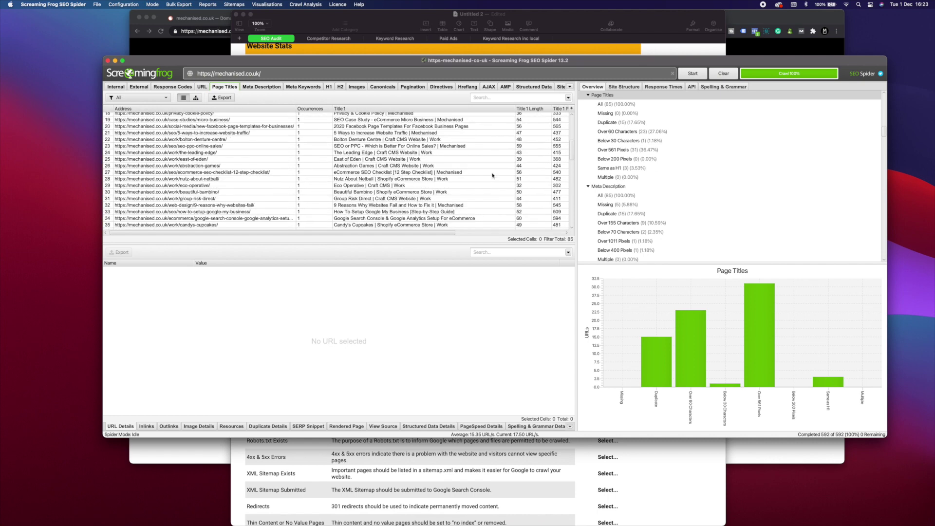
pyautogui.scroll(5, 492, 175)
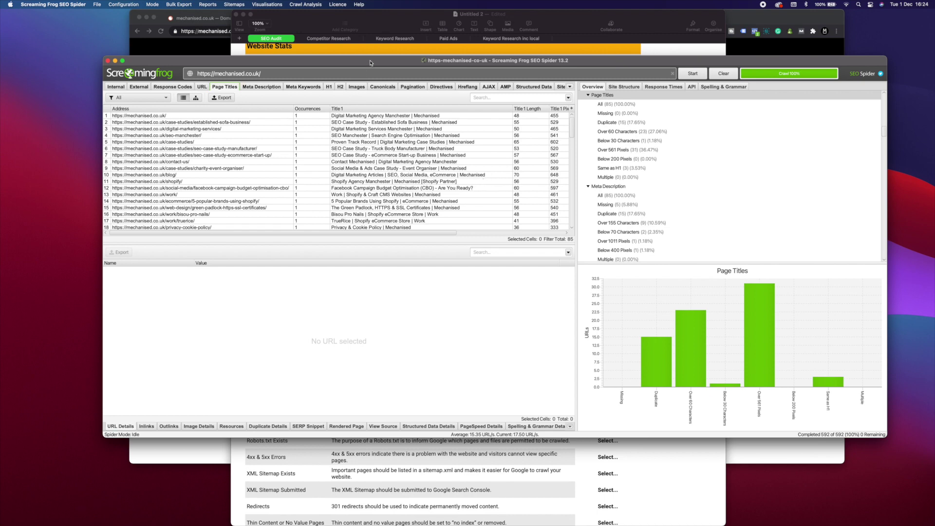
# Choose Pass in the Meta Page Title status pop-up of the audit sheet
pyautogui.click(374, 25)
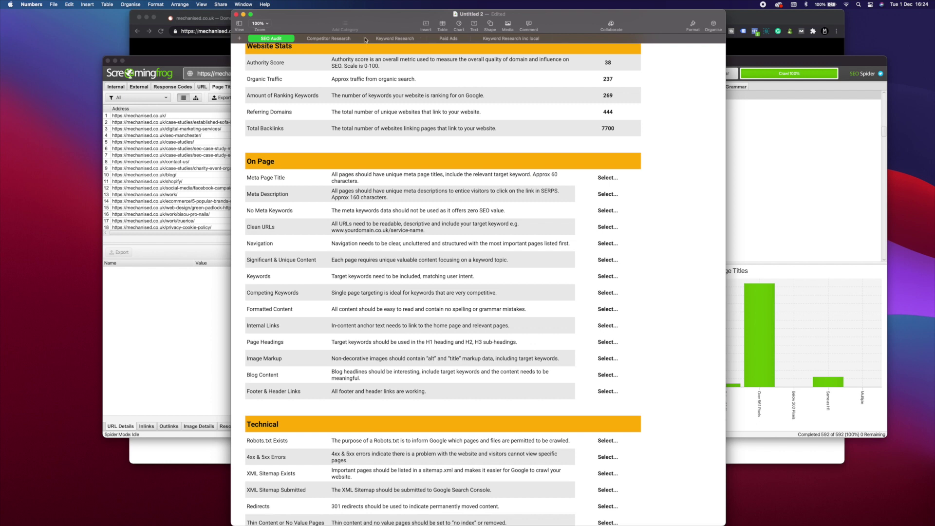
pyautogui.click(621, 183)
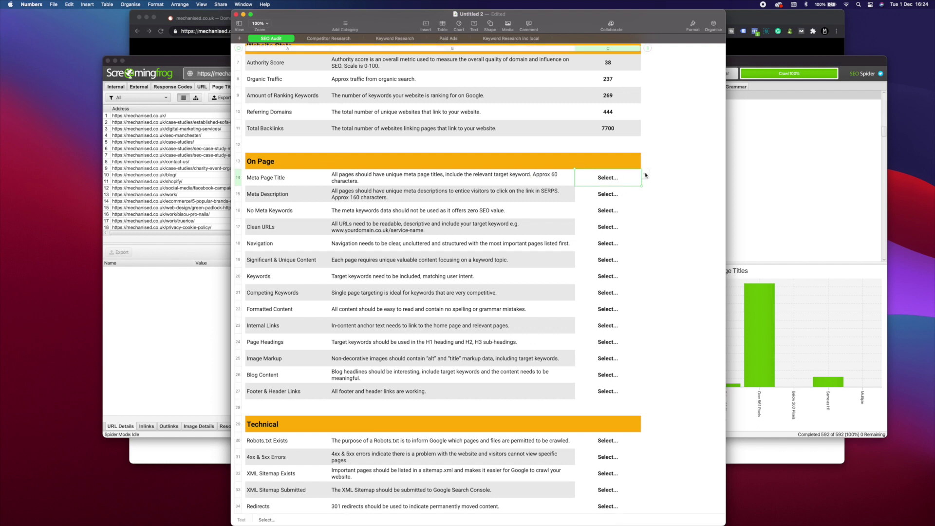
pyautogui.click(637, 177)
pyautogui.click(614, 189)
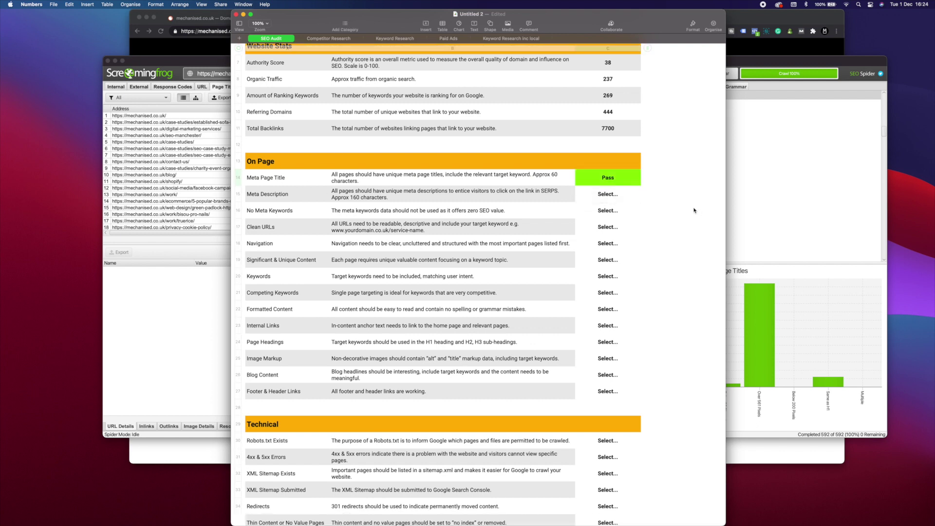
pyautogui.click(694, 211)
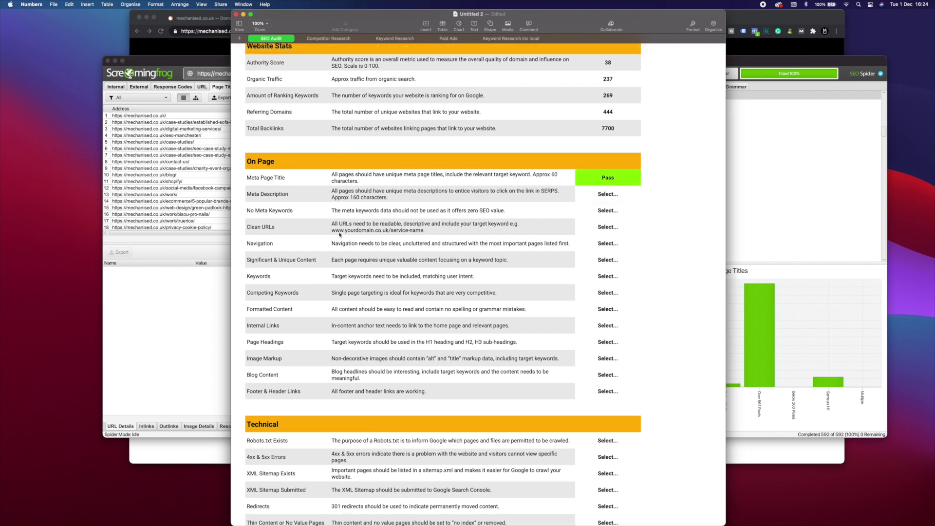
pyautogui.click(224, 64)
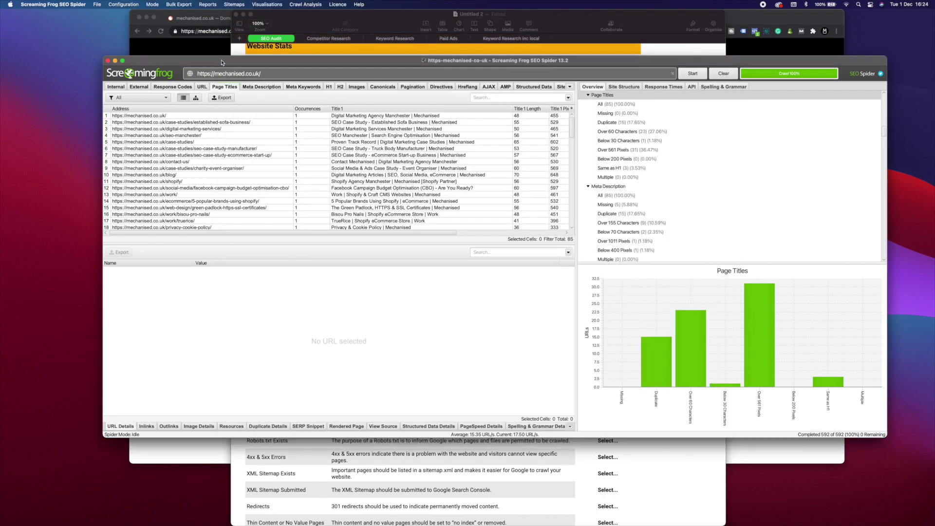
# Review the homepage and sofa case-study entries in the Meta Description report
pyautogui.click(259, 88)
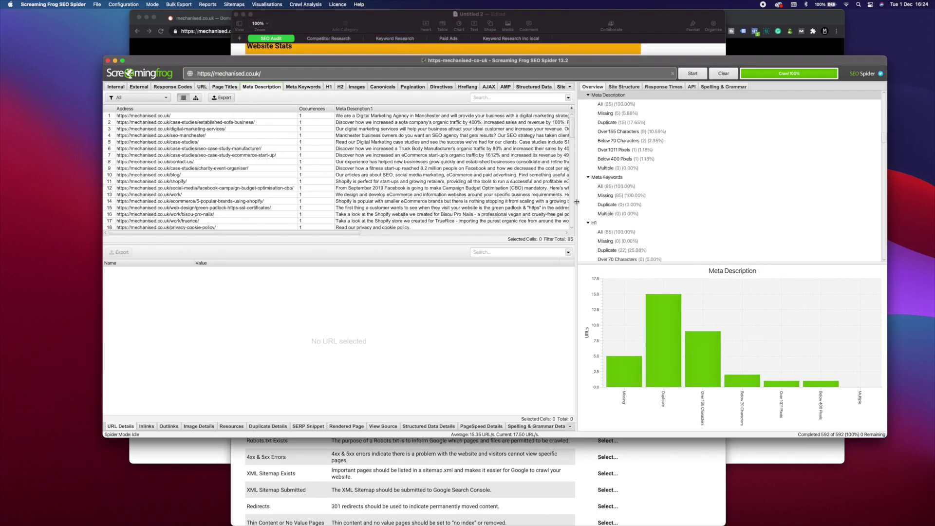
pyautogui.moveTo(577, 201); pyautogui.dragTo(782, 202)
pyautogui.hscroll(5, 722, 119)
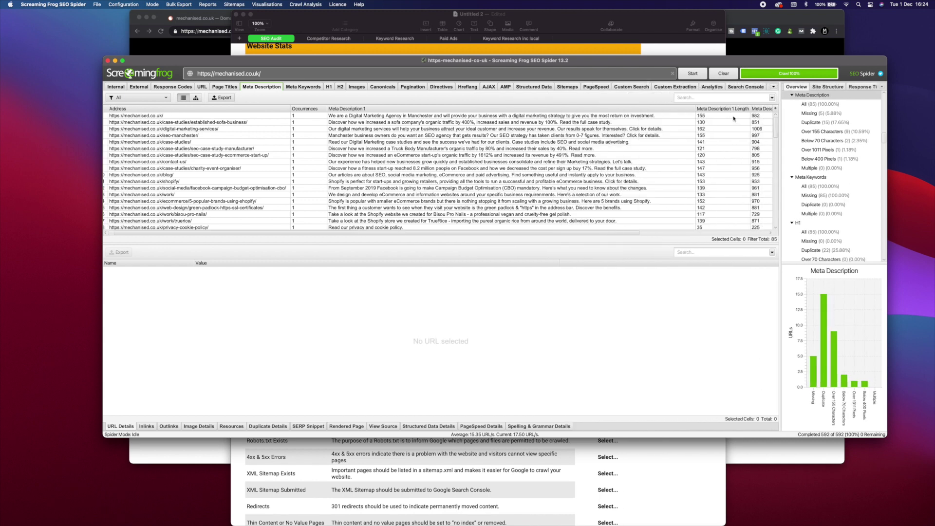
pyautogui.hscroll(3, 710, 119)
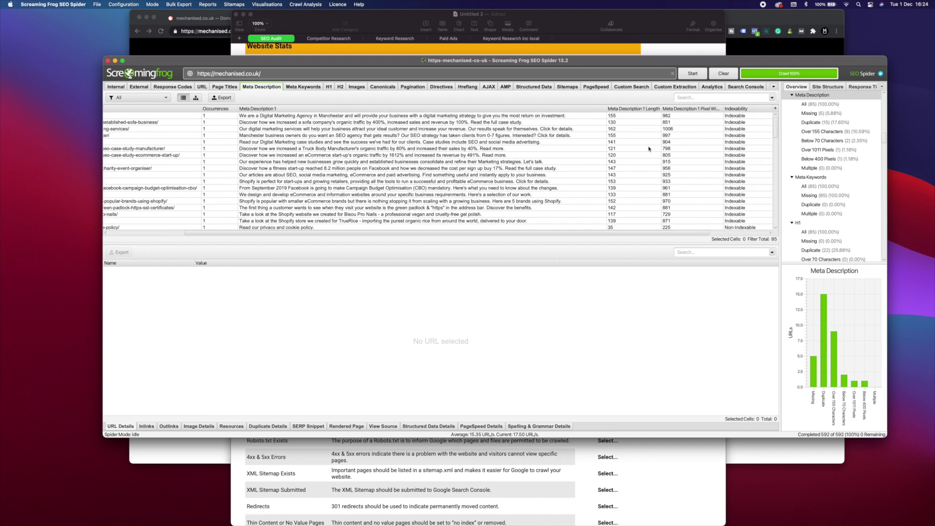
pyautogui.hscroll(1, 687, 123)
pyautogui.hscroll(-3, 664, 127)
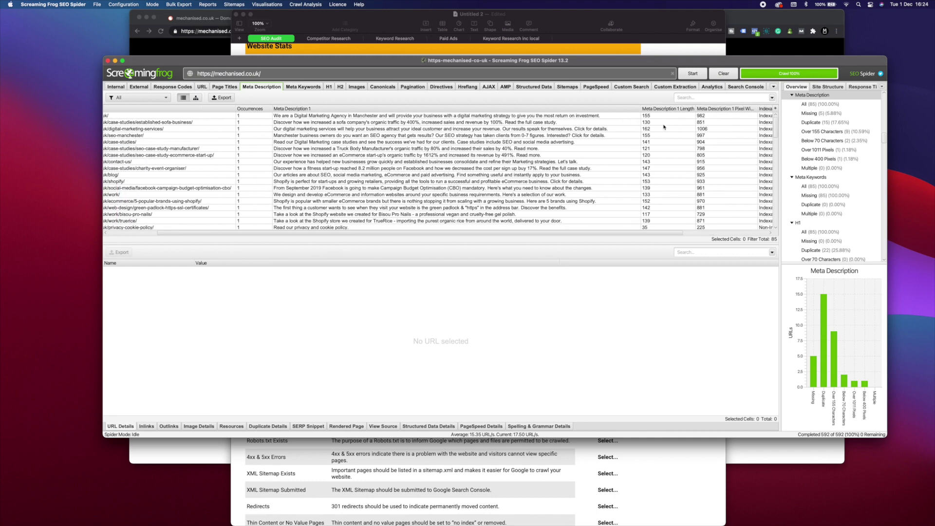
pyautogui.hscroll(-5, 665, 128)
pyautogui.click(395, 117)
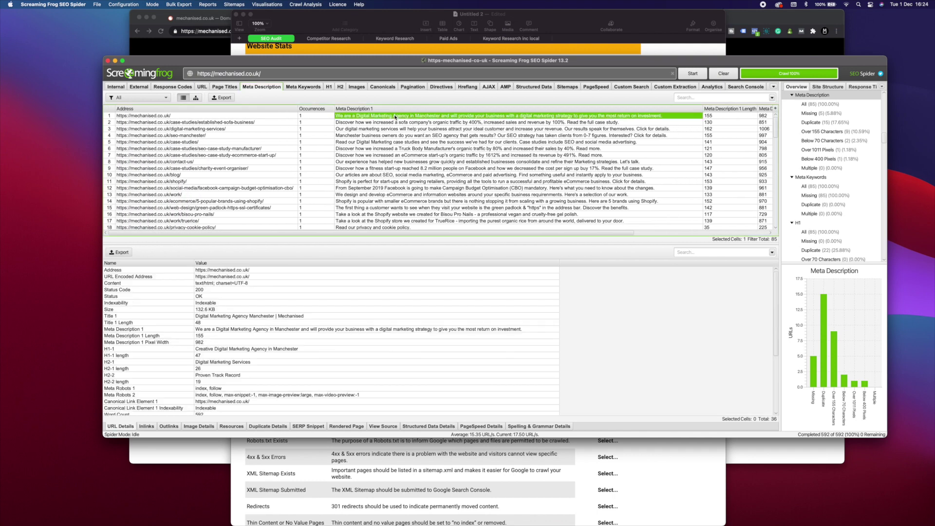
pyautogui.click(394, 124)
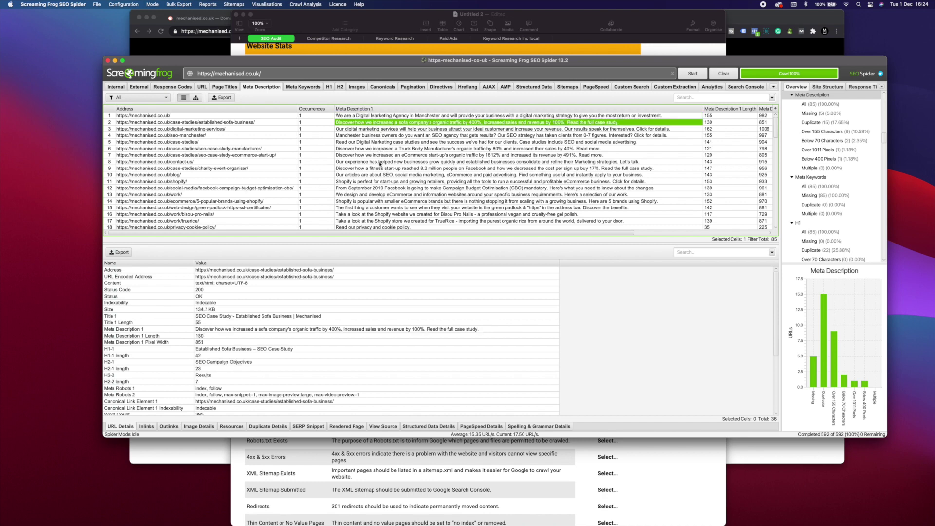
# Mark Meta Description as Pass in the audit spreadsheet
pyautogui.click(386, 25)
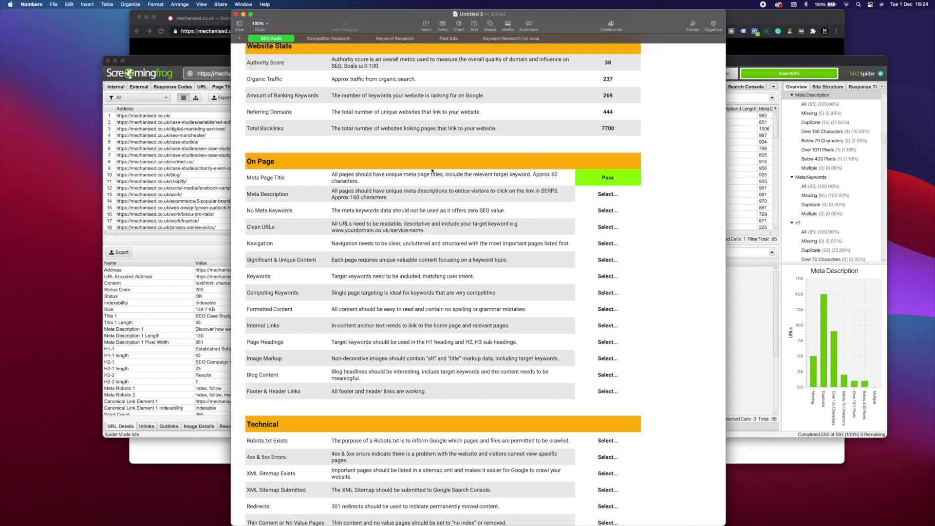
pyautogui.click(632, 192)
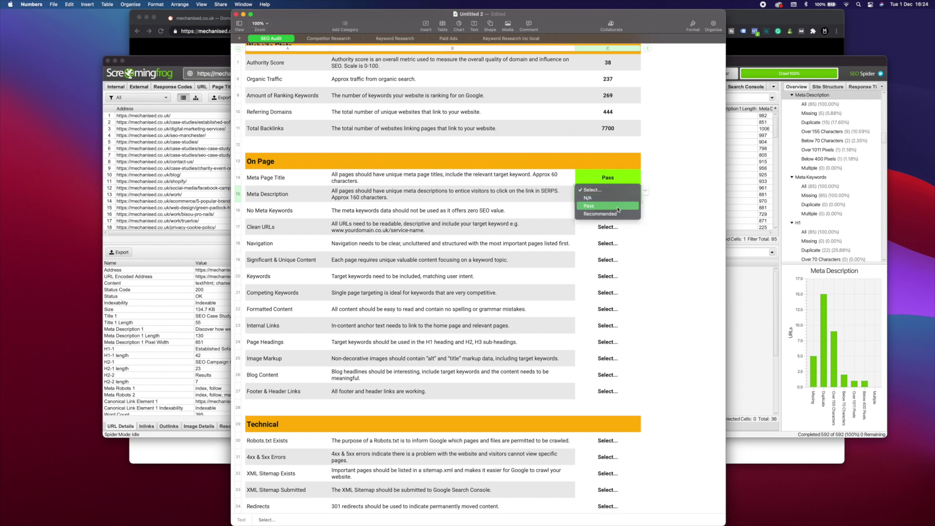
pyautogui.click(618, 214)
pyautogui.click(745, 64)
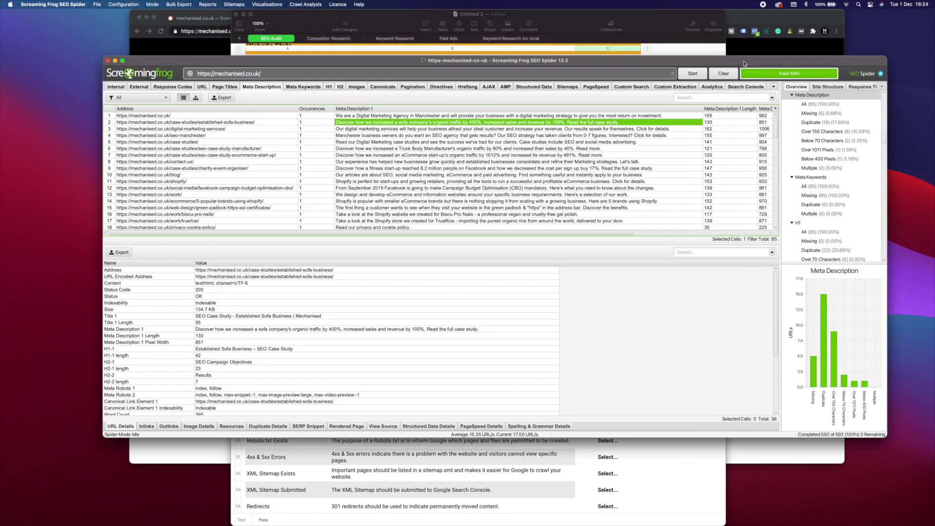
# Trim ' | Mechanised' from the homepage SERP Snippet title, leaving 'Digital Marketing Agency Manchester'
pyautogui.click(249, 116)
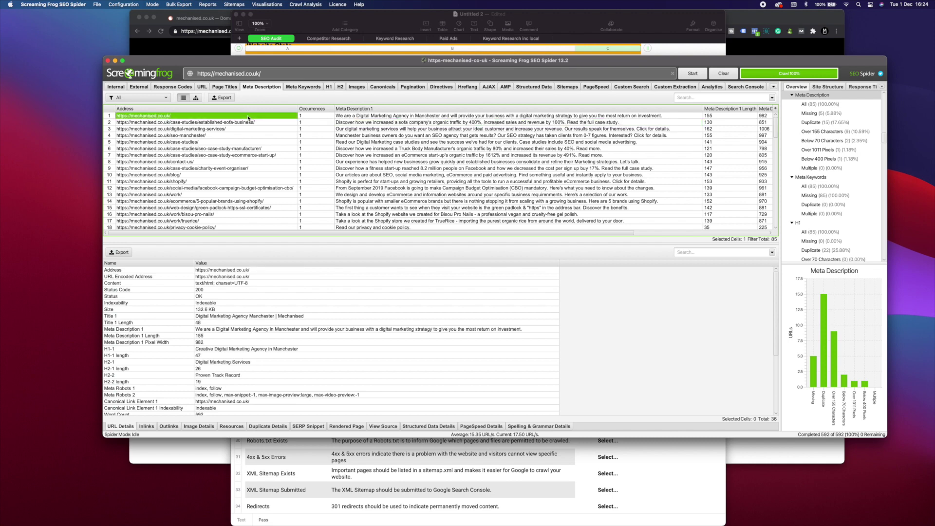
pyautogui.click(308, 426)
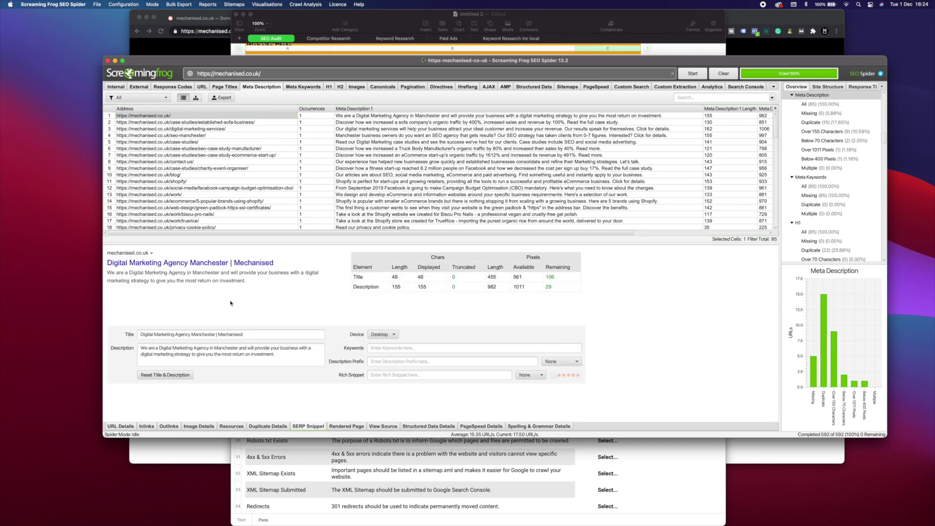
pyautogui.click(162, 333)
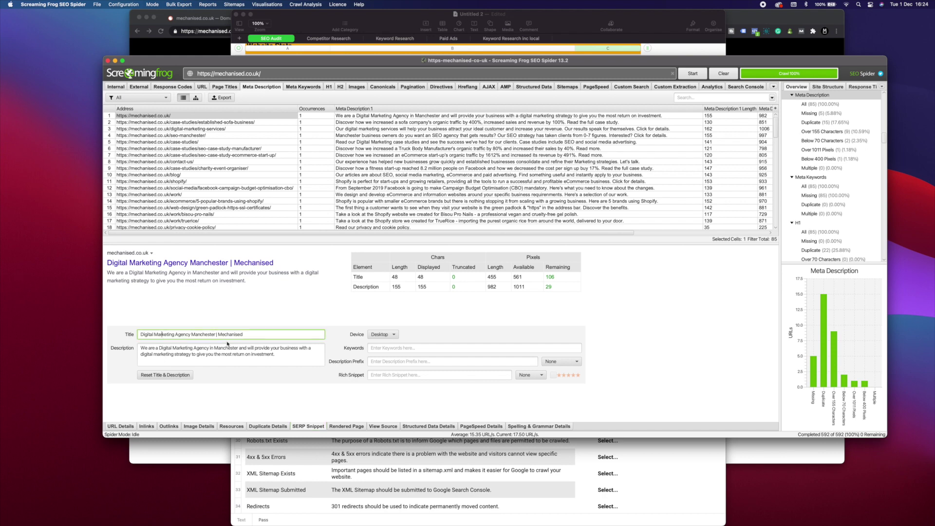
pyautogui.press('BackSpace')
pyautogui.press('BackSpace')
pyautogui.press('BackSpace')
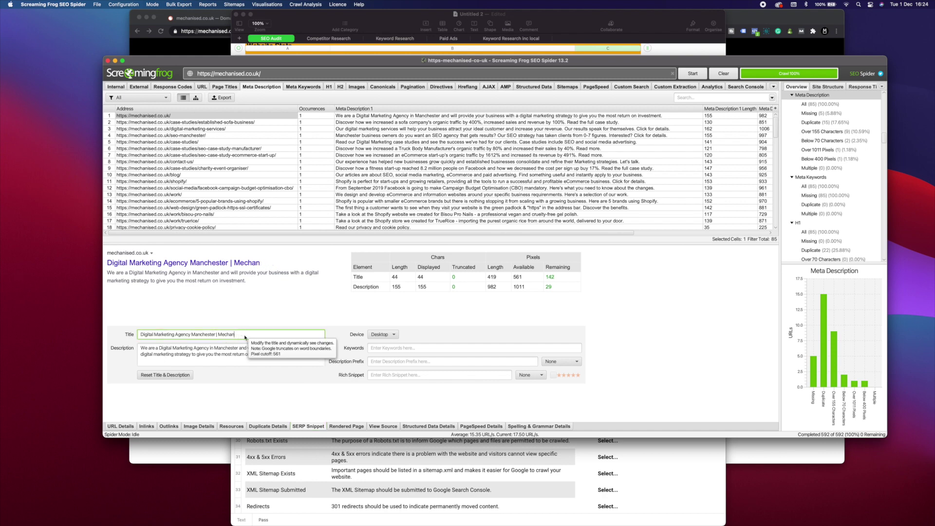
pyautogui.press('BackSpace')
pyautogui.press('BackSpace')
pyautogui.press('BackSpace')
pyautogui.press('BackSpace')
pyautogui.press('BackSpace')
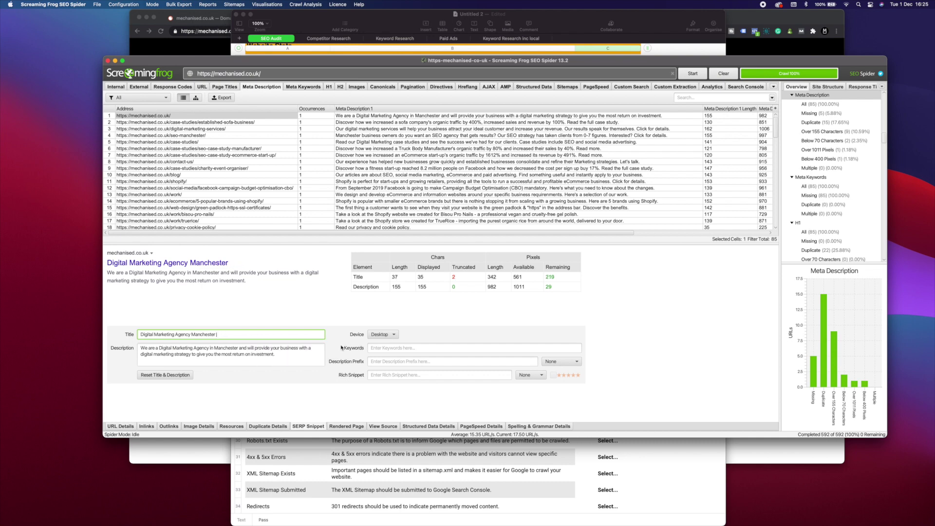
# Check the Mechanised homepage menu in Chrome, then rate the Navigation row as Pass
pyautogui.click(396, 14)
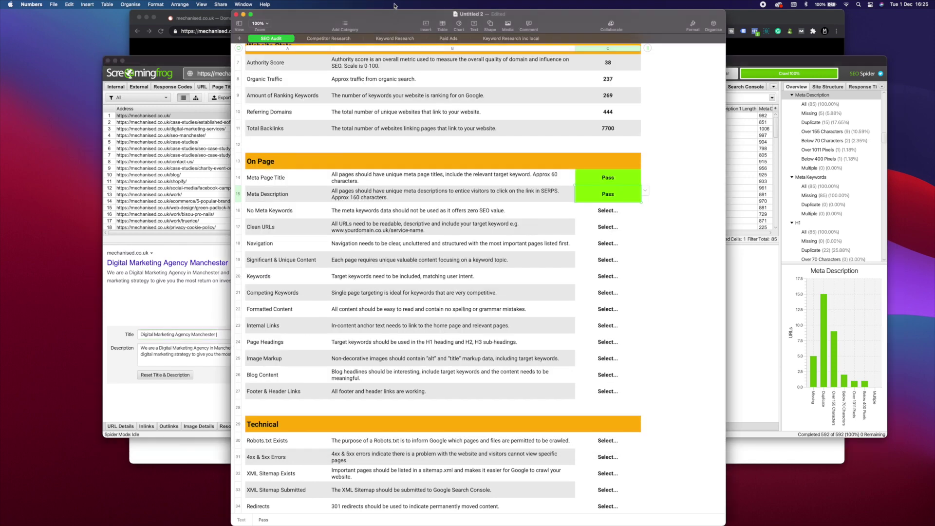
pyautogui.click(291, 246)
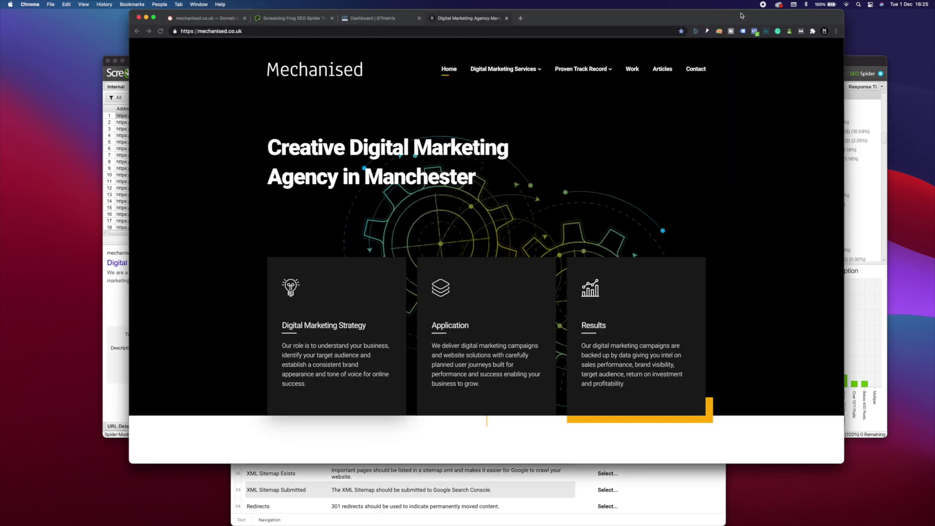
pyautogui.click(741, 17)
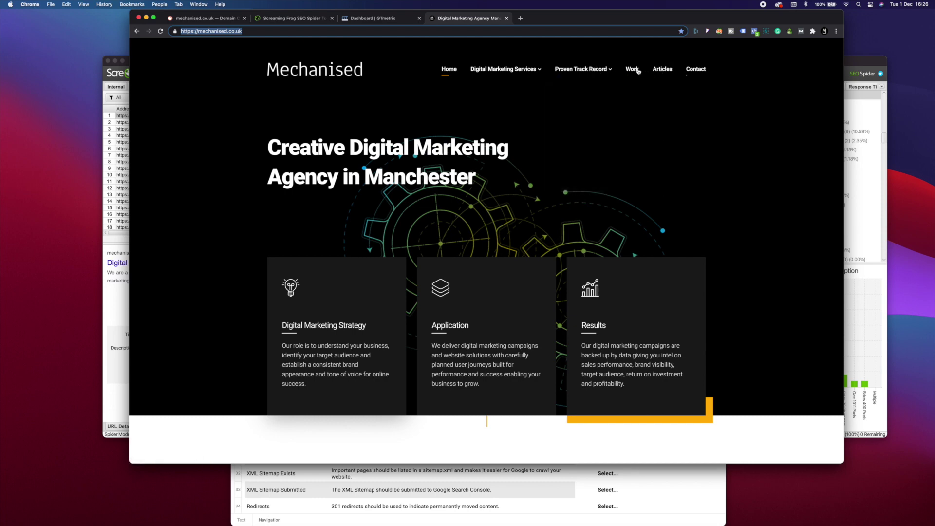
pyautogui.press('super+Tab')
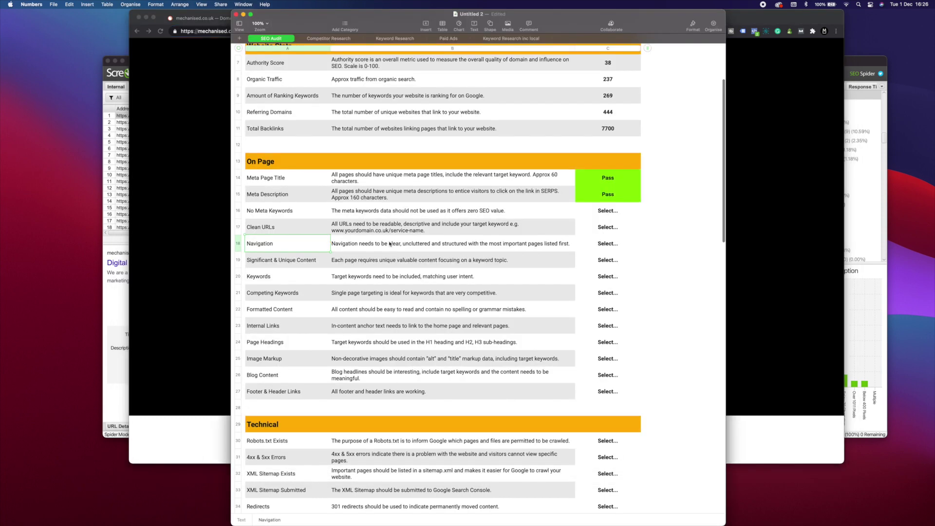
pyautogui.click(621, 247)
pyautogui.click(645, 240)
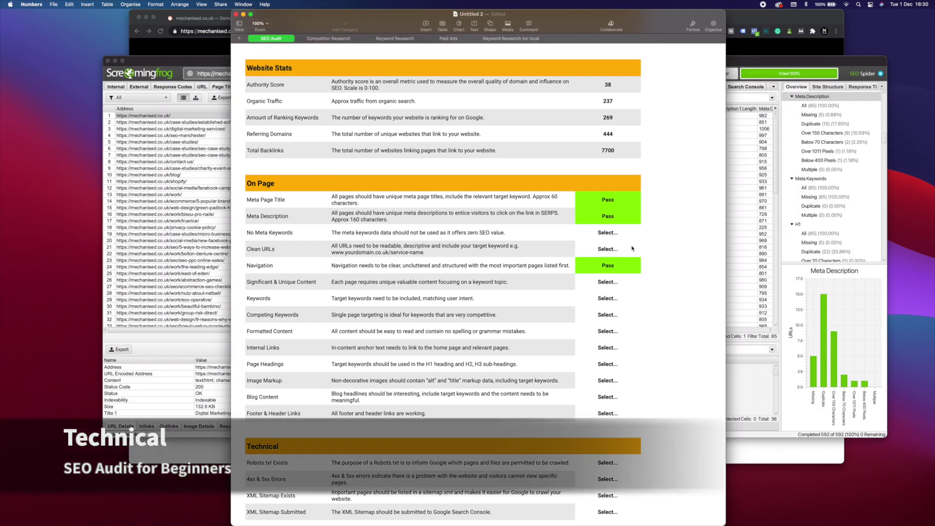
pyautogui.scroll(-2, 638, 271)
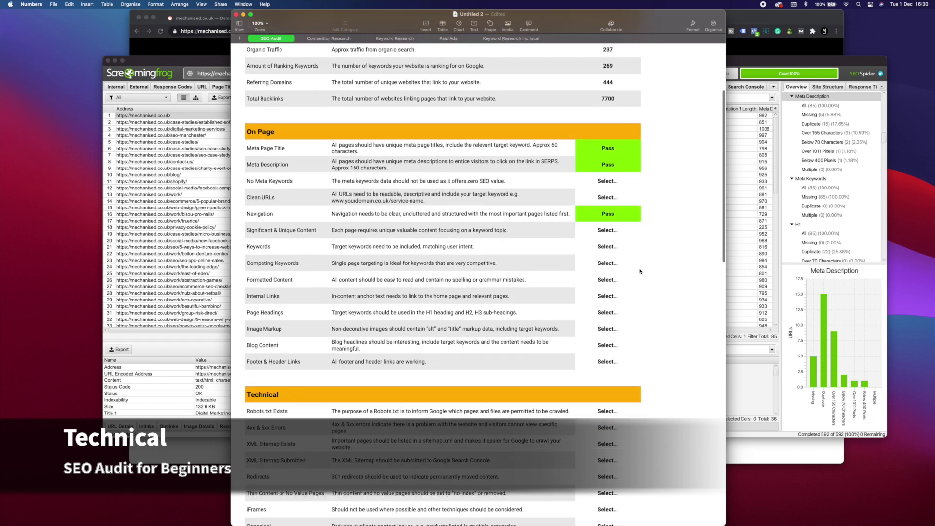
pyautogui.scroll(-3, 639, 271)
pyautogui.scroll(-3, 640, 272)
pyautogui.scroll(-2, 641, 272)
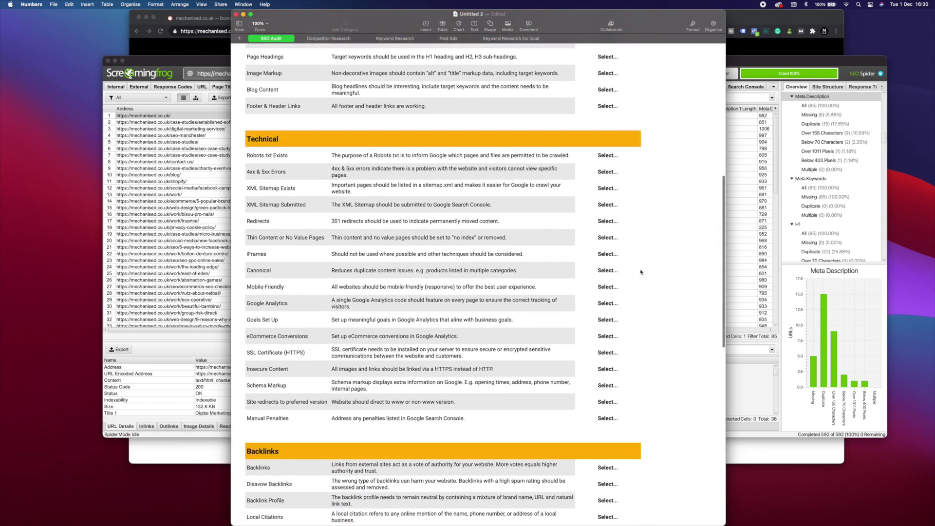
pyautogui.scroll(-2, 641, 272)
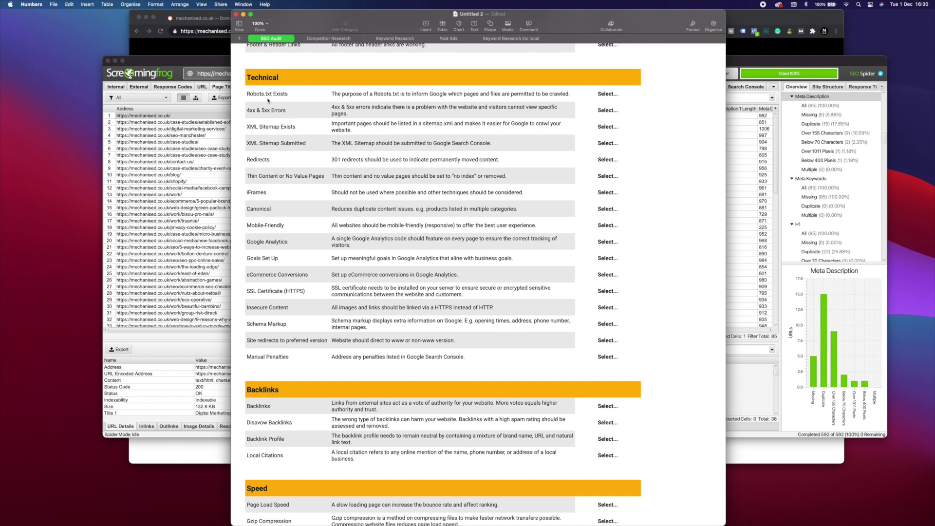
# Bring Screaming Frog's meta description crawl results back to the front
pyautogui.click(224, 63)
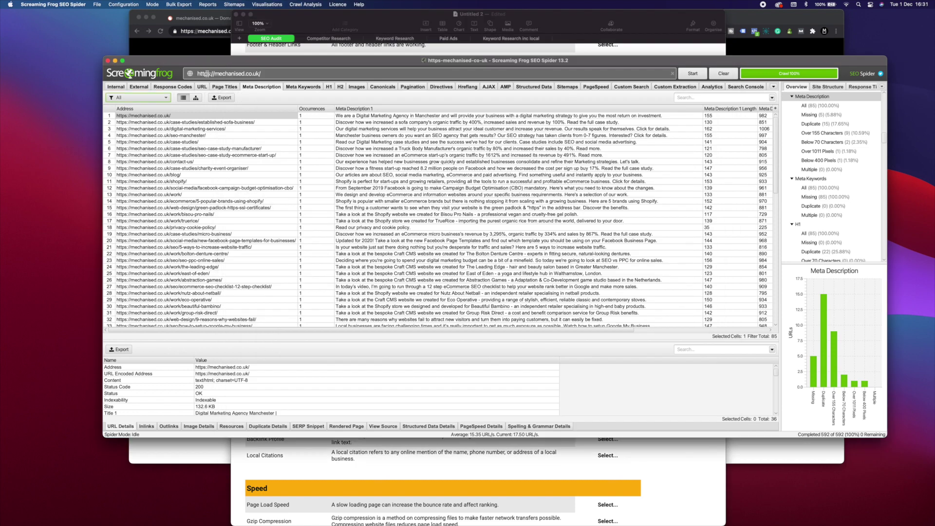
# Filter Screaming Frog's Response Codes to Blocked by Robots.txt, showing the 119 blocked URLs
pyautogui.click(173, 87)
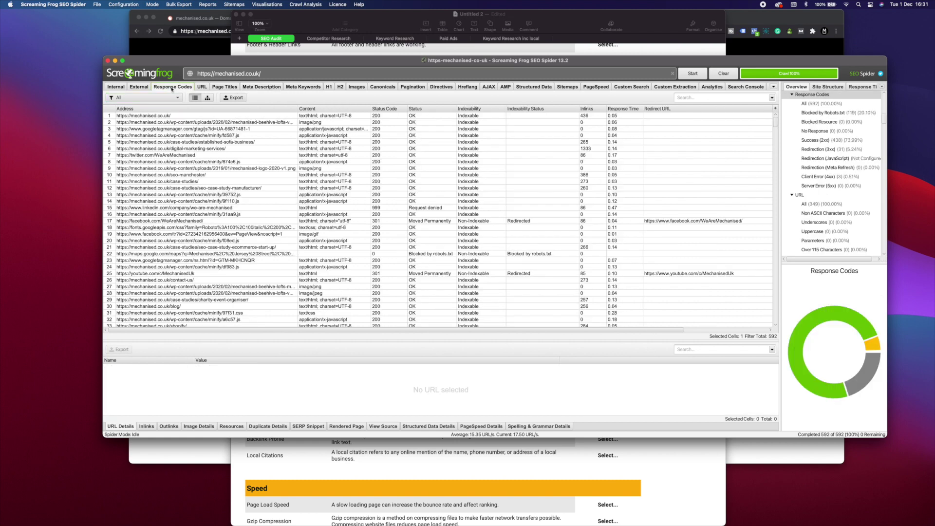
pyautogui.click(170, 99)
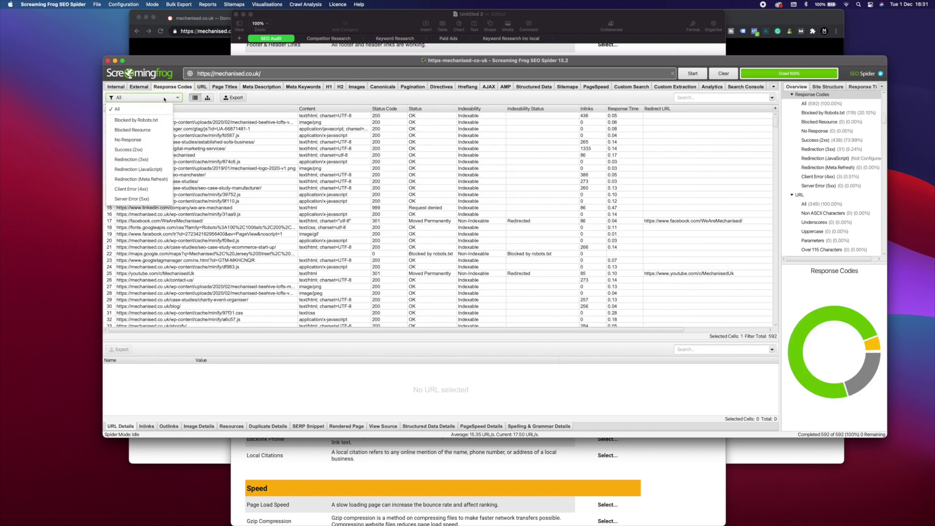
pyautogui.click(139, 121)
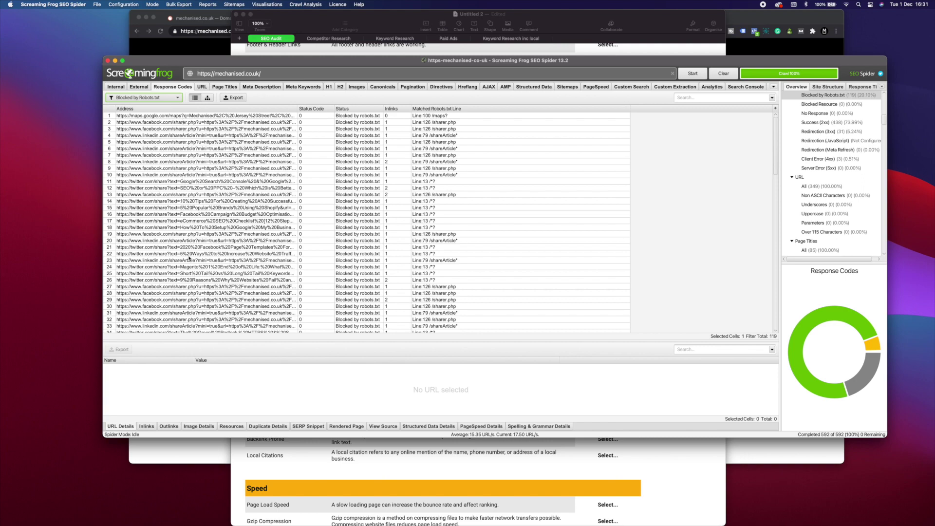
pyautogui.scroll(-2, 189, 258)
pyautogui.scroll(-2, 190, 258)
pyautogui.scroll(-2, 192, 256)
pyautogui.scroll(-2, 194, 254)
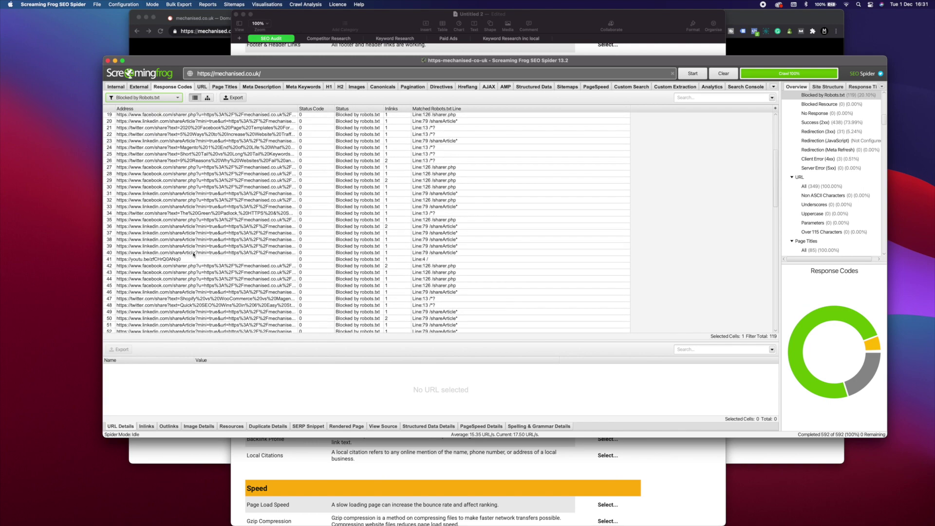
pyautogui.scroll(-3, 193, 255)
pyautogui.scroll(-3, 193, 254)
pyautogui.scroll(-3, 194, 254)
pyautogui.scroll(-3, 193, 255)
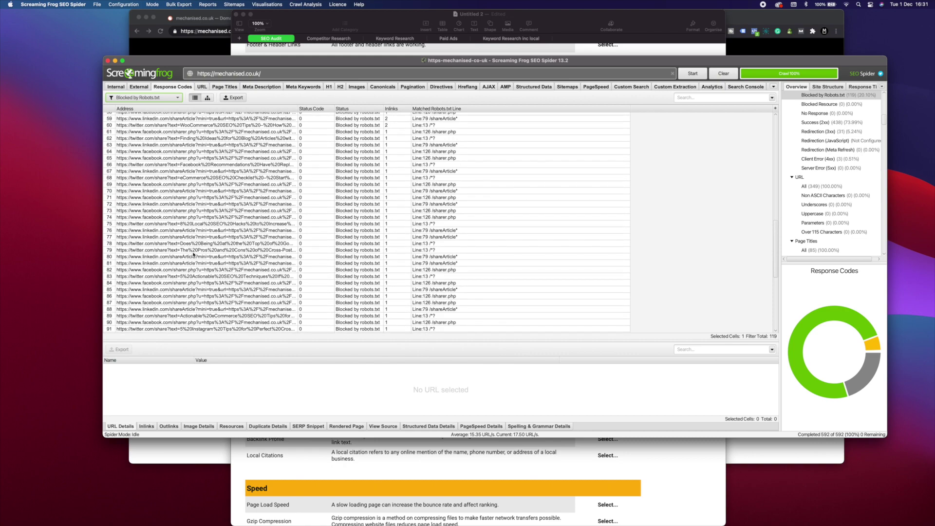
pyautogui.scroll(-2, 194, 255)
pyautogui.scroll(2, 193, 254)
pyautogui.scroll(2, 193, 255)
pyautogui.scroll(1, 194, 254)
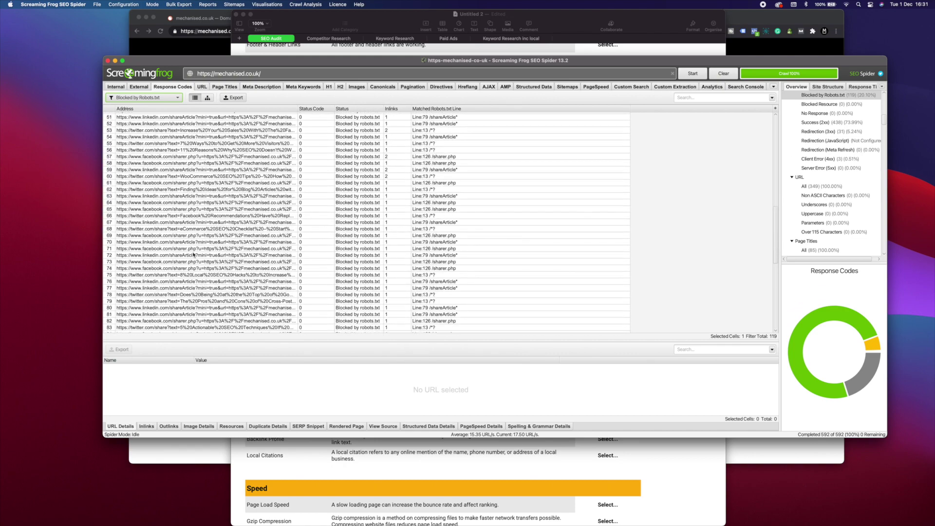
pyautogui.scroll(6, 193, 254)
pyautogui.scroll(6, 192, 254)
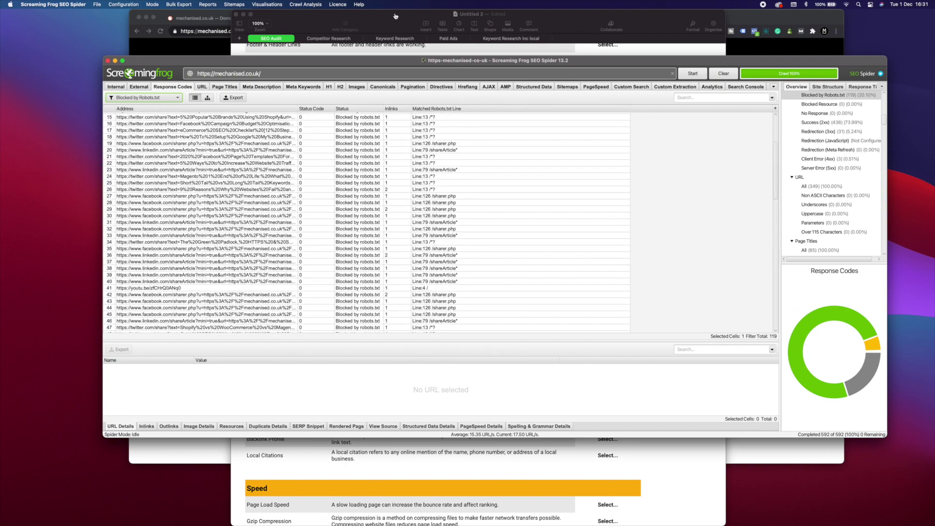
# Set the Technical section's Robots.txt Exists rating to Pass in the audit
pyautogui.click(395, 15)
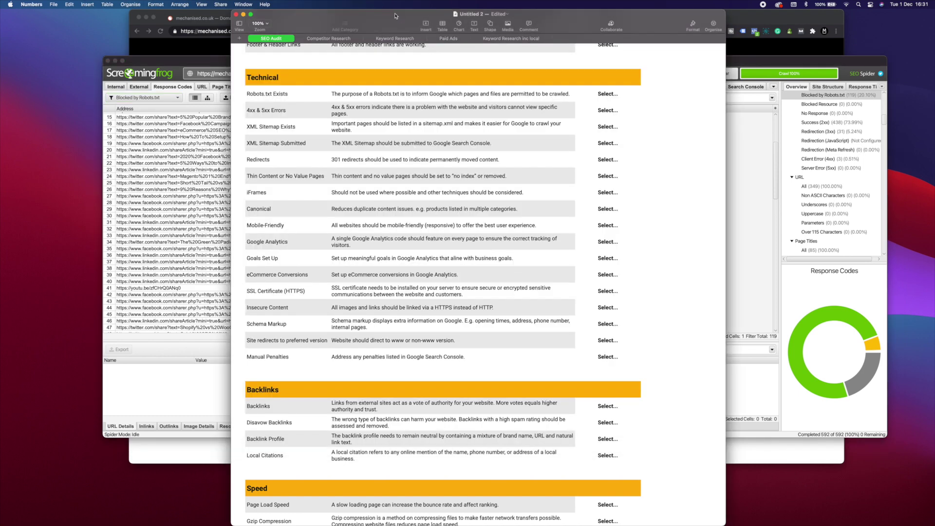
pyautogui.click(640, 93)
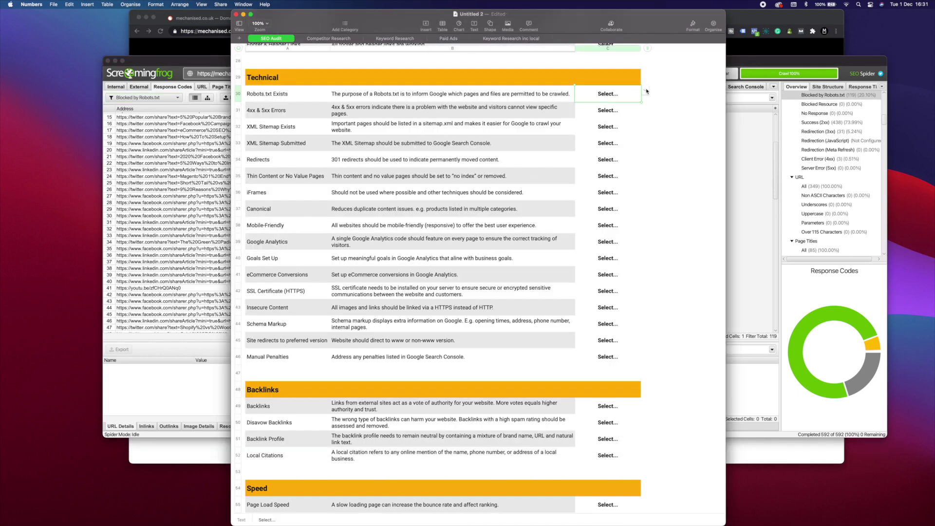
pyautogui.click(634, 95)
pyautogui.click(625, 105)
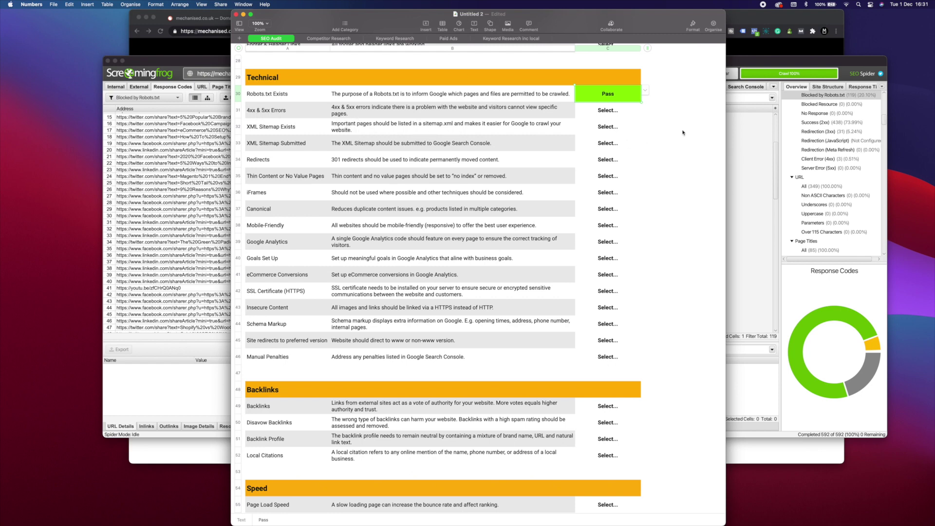
pyautogui.click(538, 143)
pyautogui.click(168, 90)
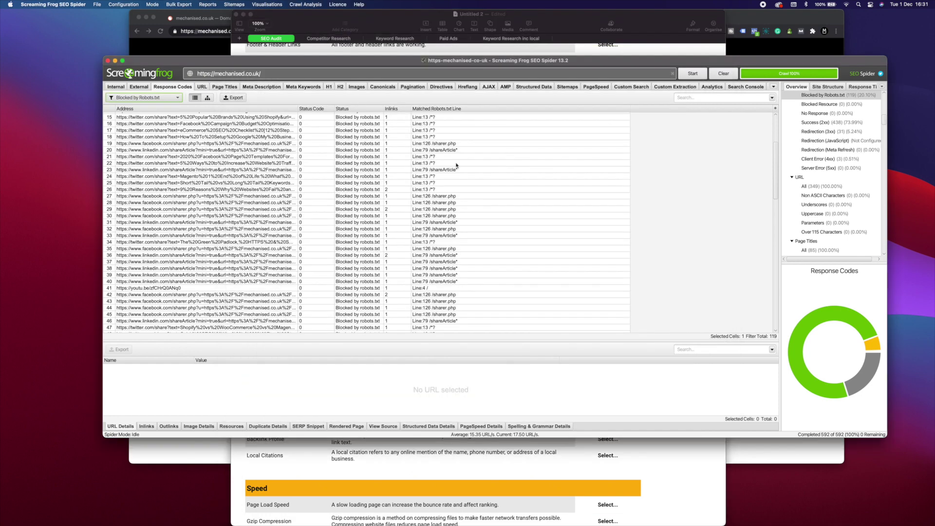
# Review the three Client Error (4xx) URLs and rate 4xx & 5xx Errors as Recommended
pyautogui.click(168, 101)
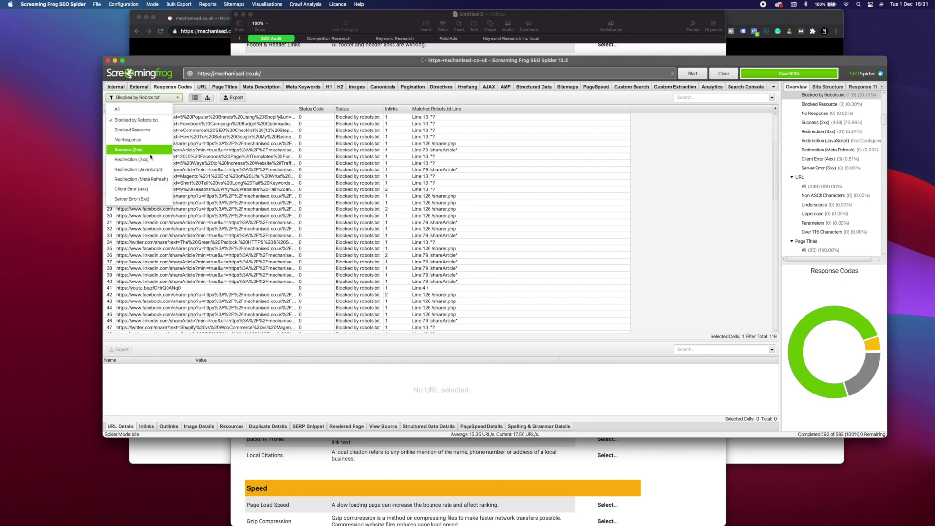
pyautogui.click(146, 191)
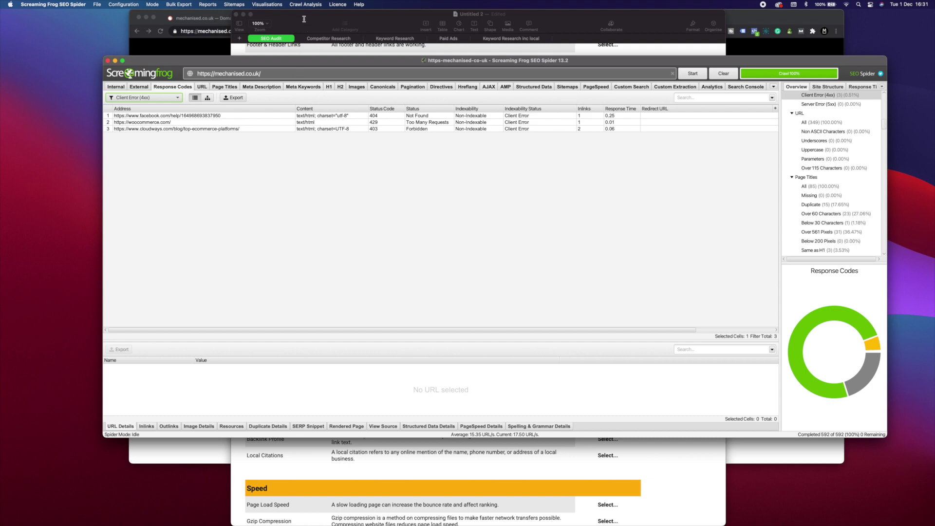
pyautogui.click(300, 41)
pyautogui.click(640, 113)
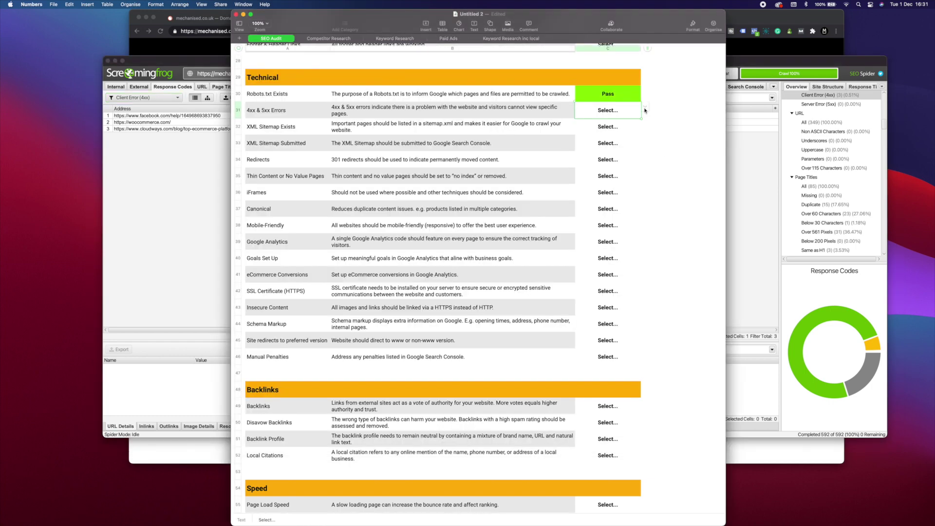
pyautogui.click(645, 108)
pyautogui.click(612, 130)
# Filter Screaming Frog to Server Error (5xx) to confirm there are none
pyautogui.click(193, 181)
pyautogui.click(146, 97)
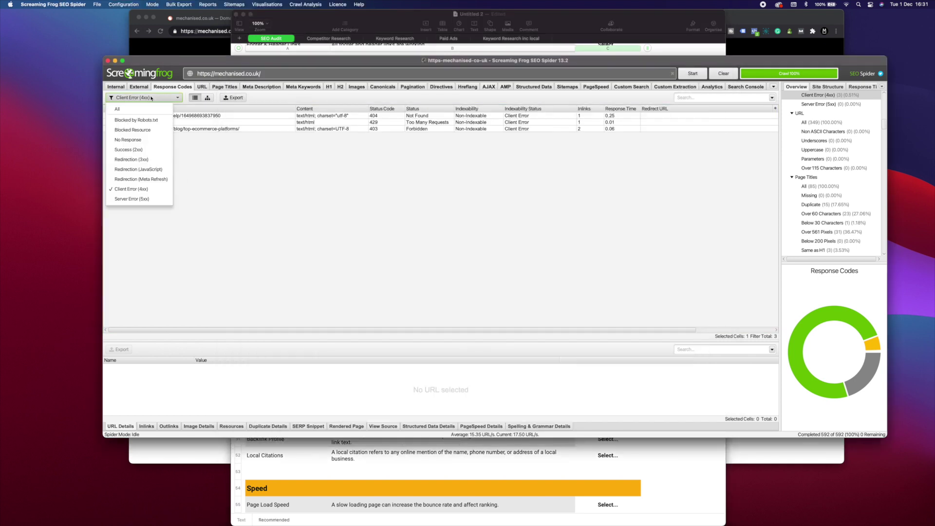
pyautogui.click(127, 202)
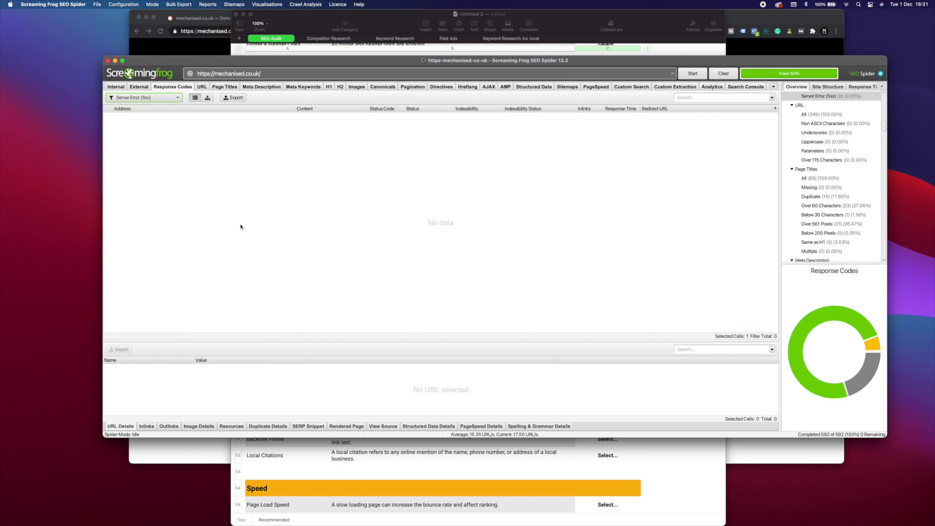
pyautogui.click(310, 20)
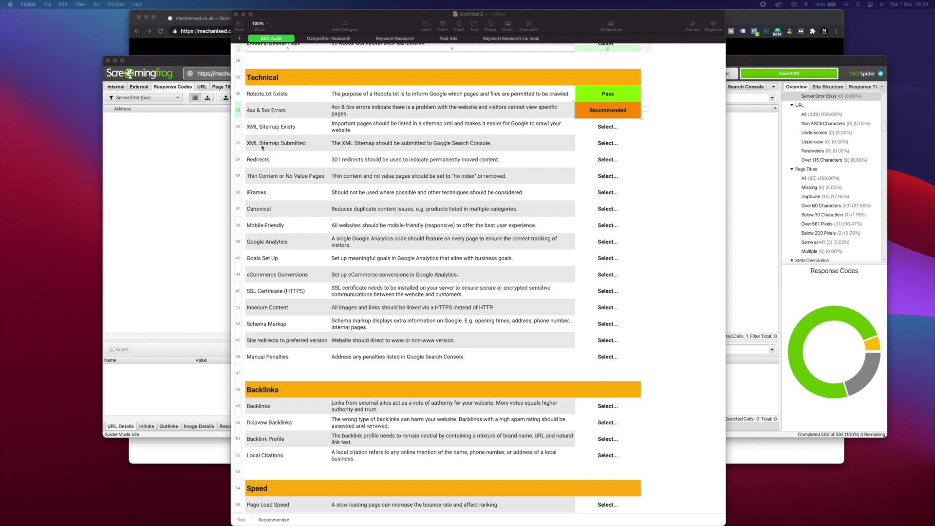
# Rate XML Sitemap Submitted as Recommended
pyautogui.click(480, 148)
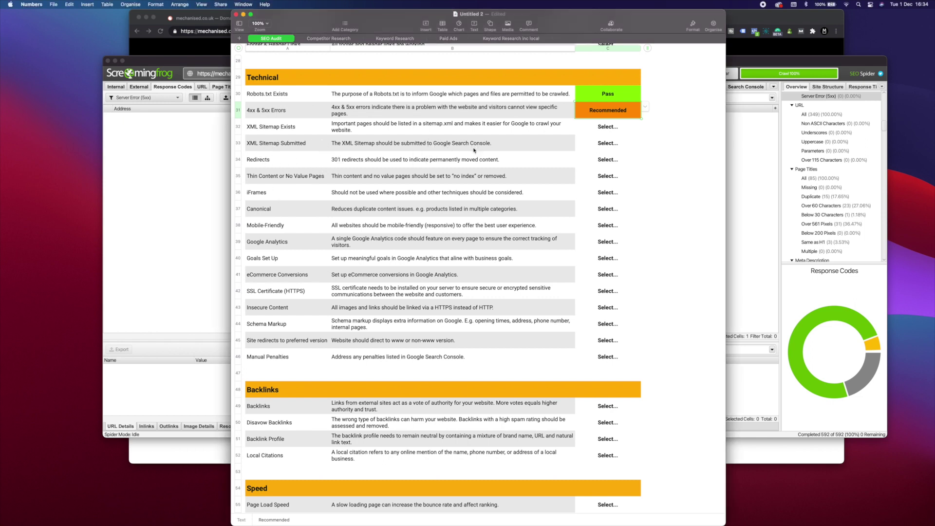
pyautogui.click(597, 145)
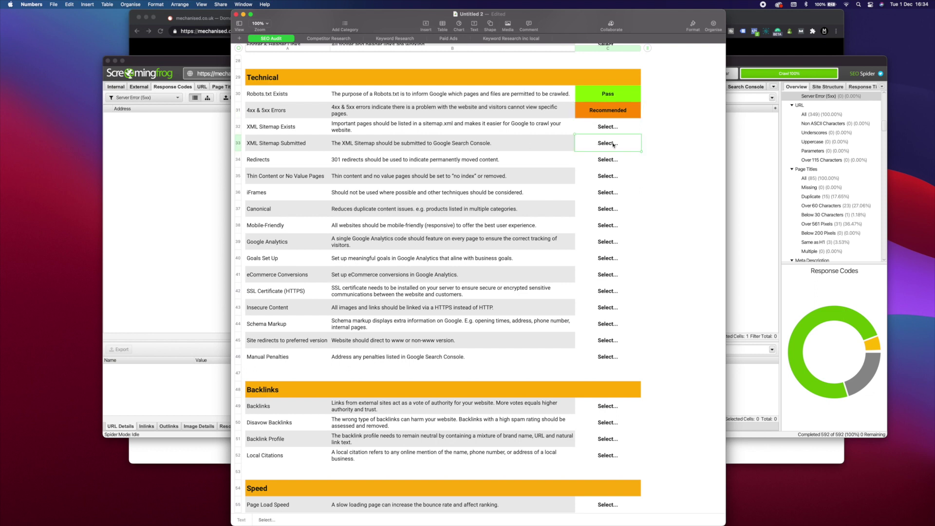
pyautogui.click(645, 143)
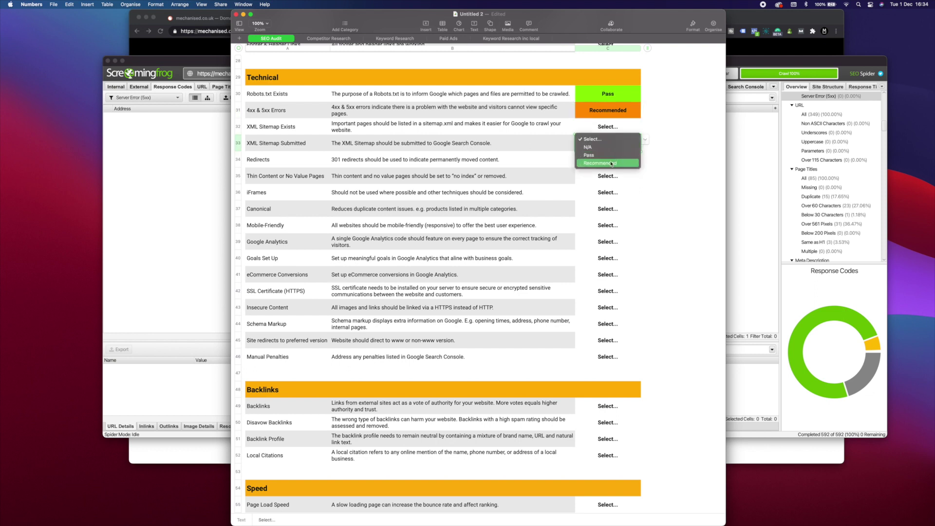
pyautogui.click(611, 163)
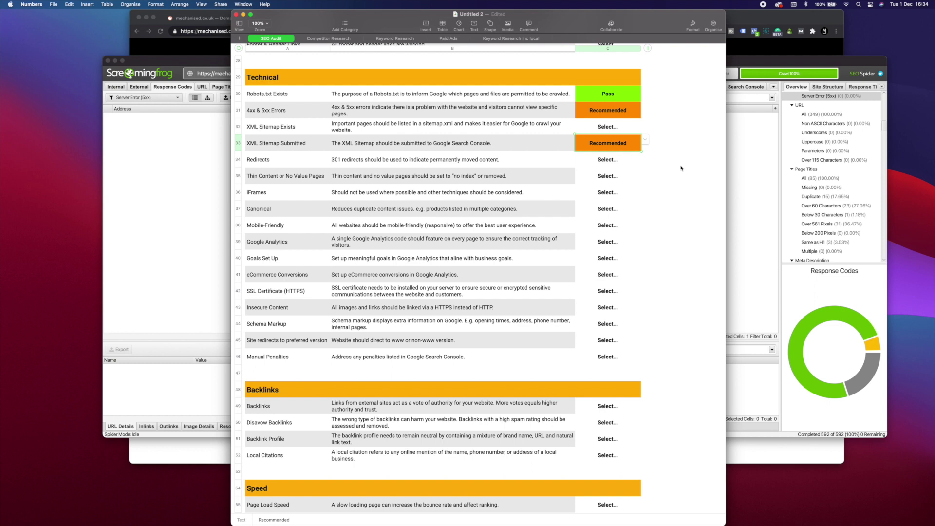
pyautogui.click(660, 173)
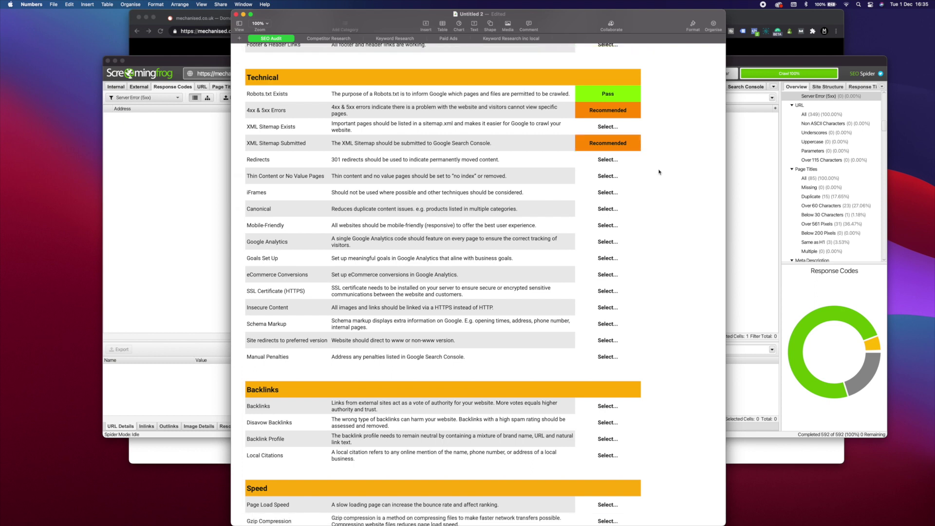
# Rate eCommerce Conversions as N/A after reading the Mobile-Friendly and Google Analytics rows
pyautogui.click(457, 227)
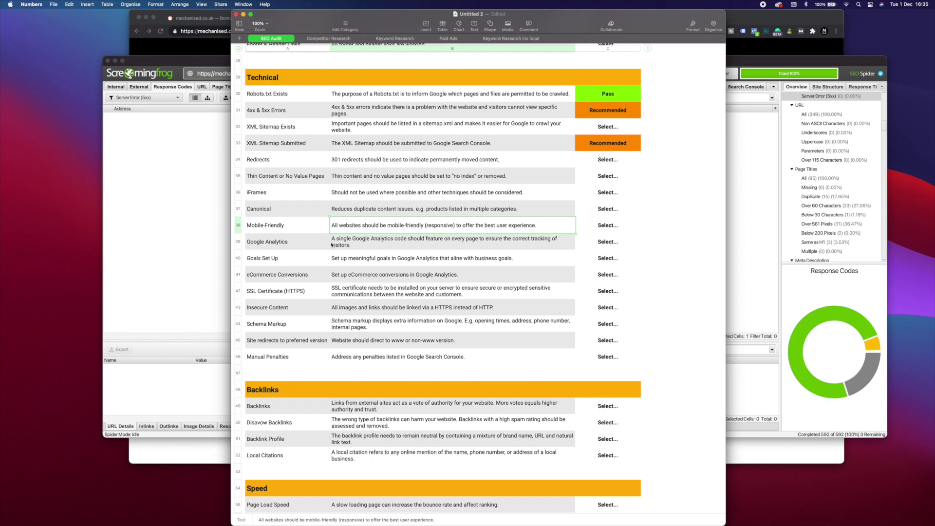
pyautogui.click(359, 246)
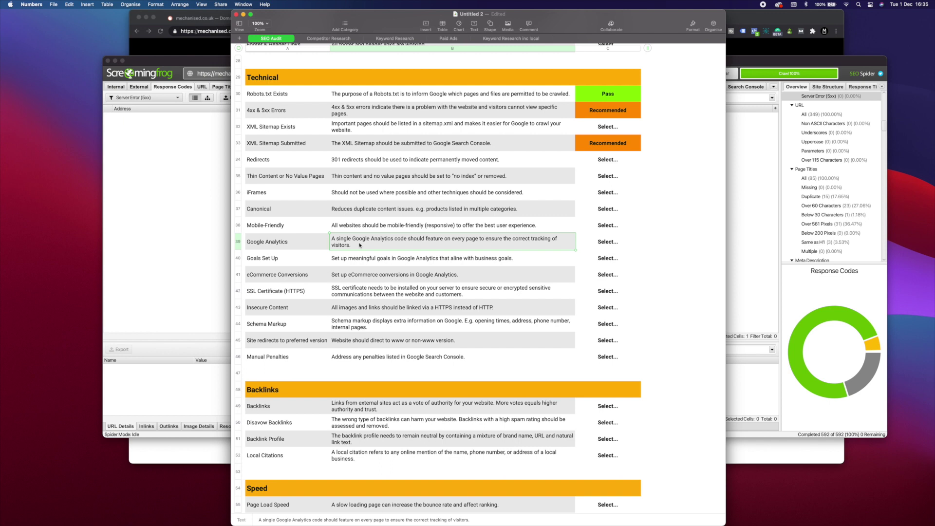
pyautogui.click(594, 277)
pyautogui.click(645, 272)
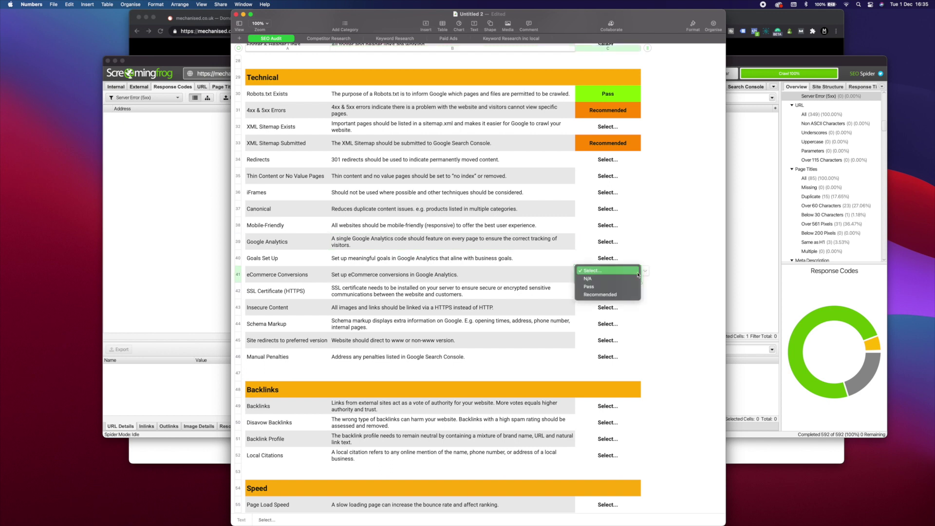
pyautogui.click(625, 281)
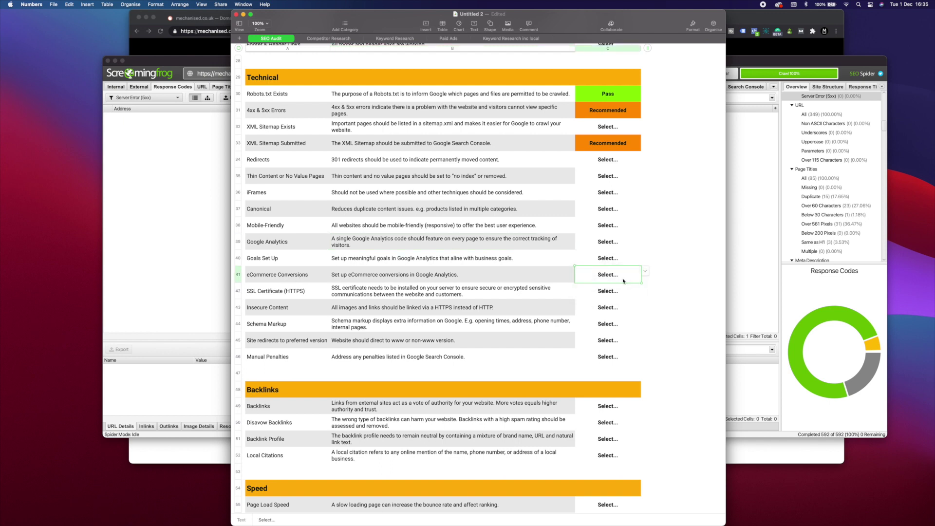
pyautogui.click(668, 285)
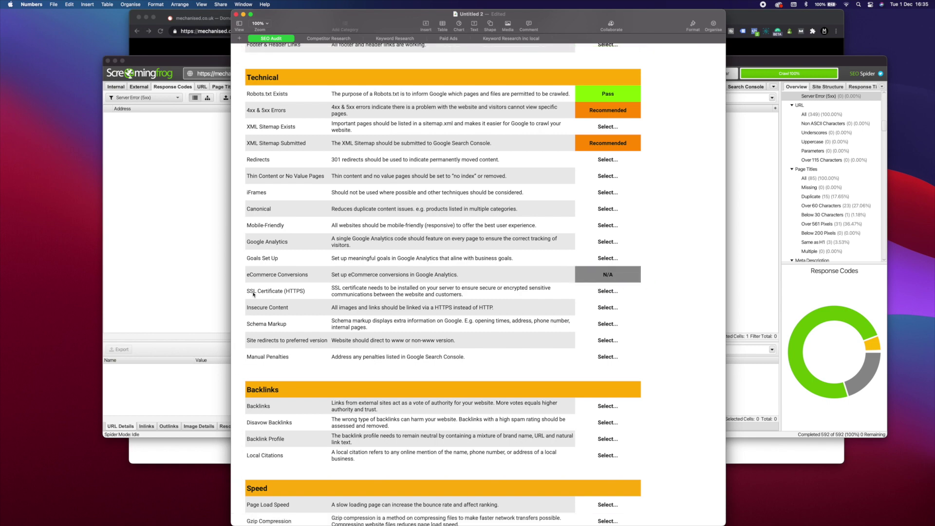
# Glance at the Mechanised homepage, then rate SSL Certificate (HTTPS) as Recommended
pyautogui.click(204, 47)
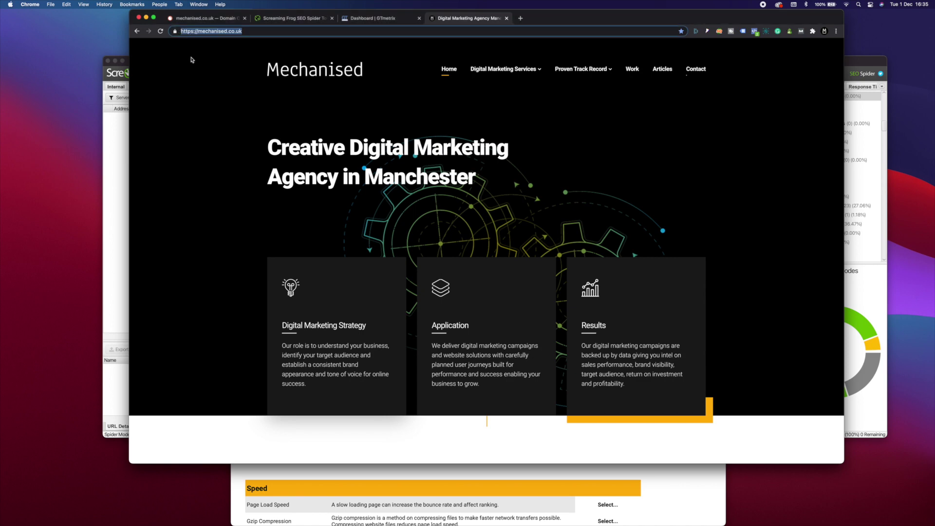
pyautogui.click(237, 131)
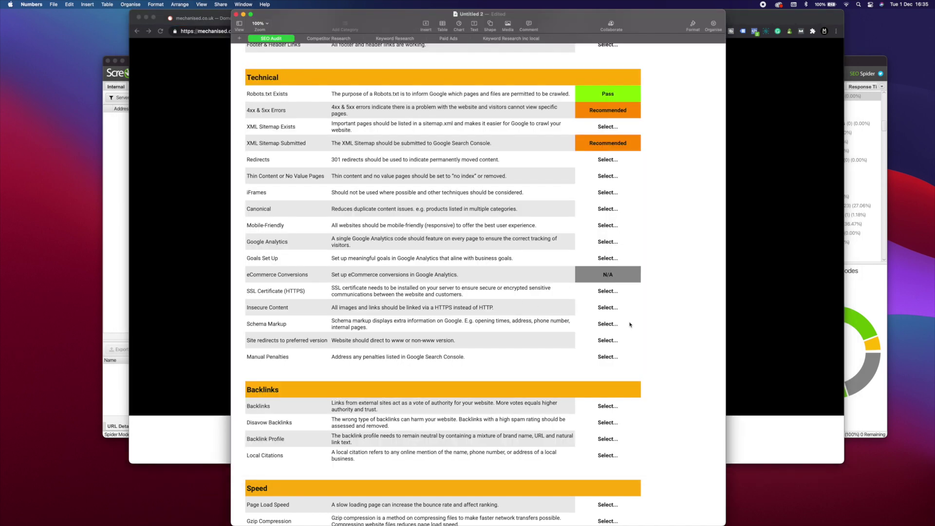
pyautogui.click(618, 292)
pyautogui.click(645, 290)
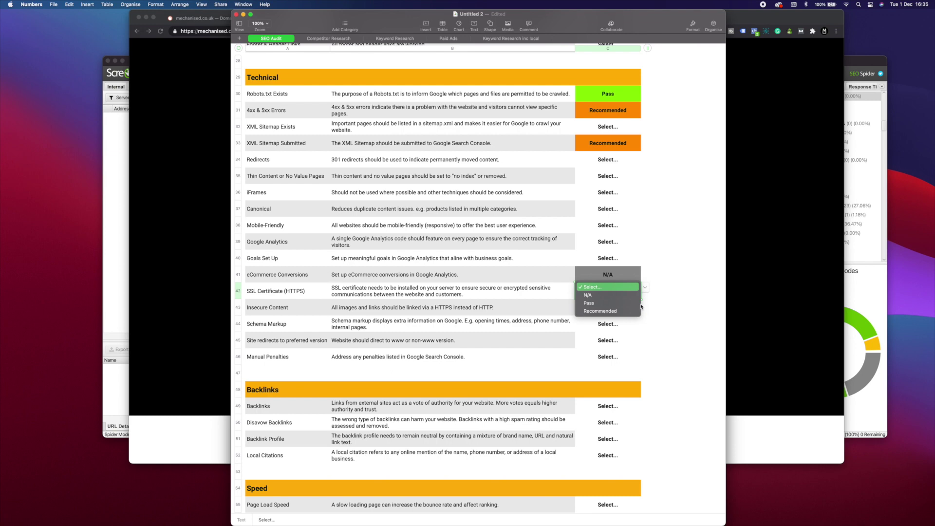
pyautogui.click(610, 309)
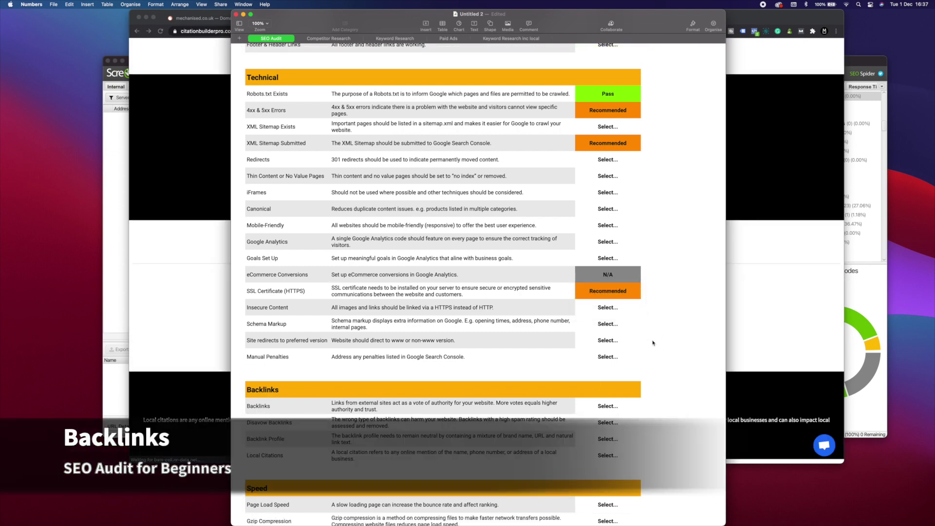
pyautogui.scroll(-3, 655, 338)
pyautogui.scroll(-3, 654, 340)
pyautogui.scroll(-4, 655, 342)
pyautogui.scroll(-3, 654, 343)
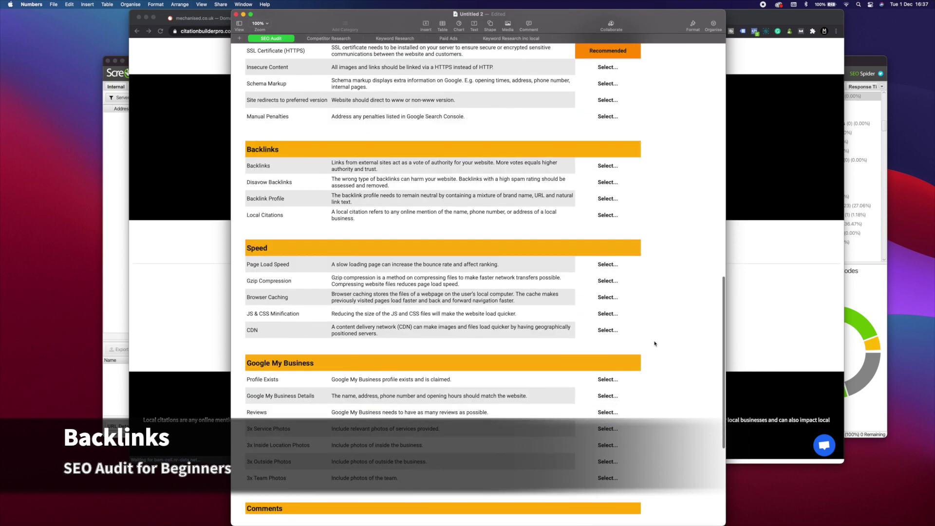
pyautogui.scroll(-2, 655, 345)
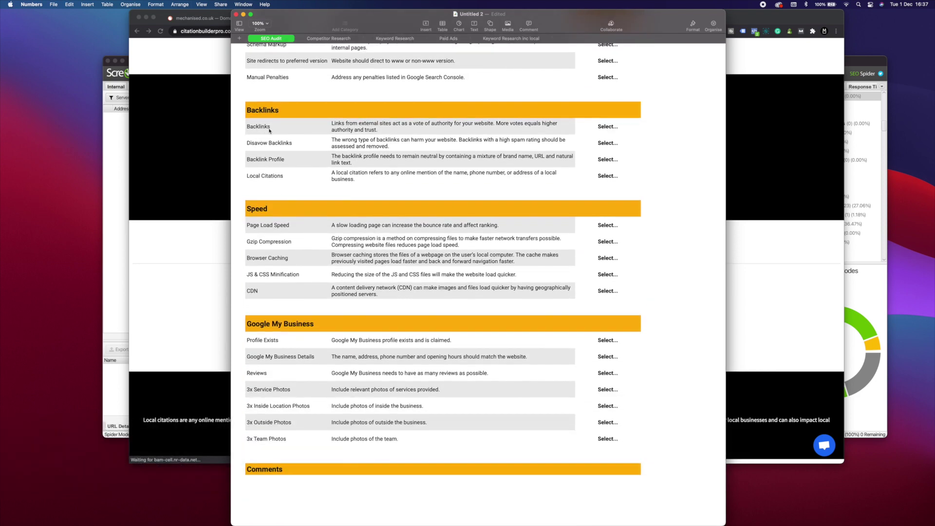
# Check SEMrush's mechanised.co.uk overview: 7.7K backlinks from 444 referring domains
pyautogui.click(214, 19)
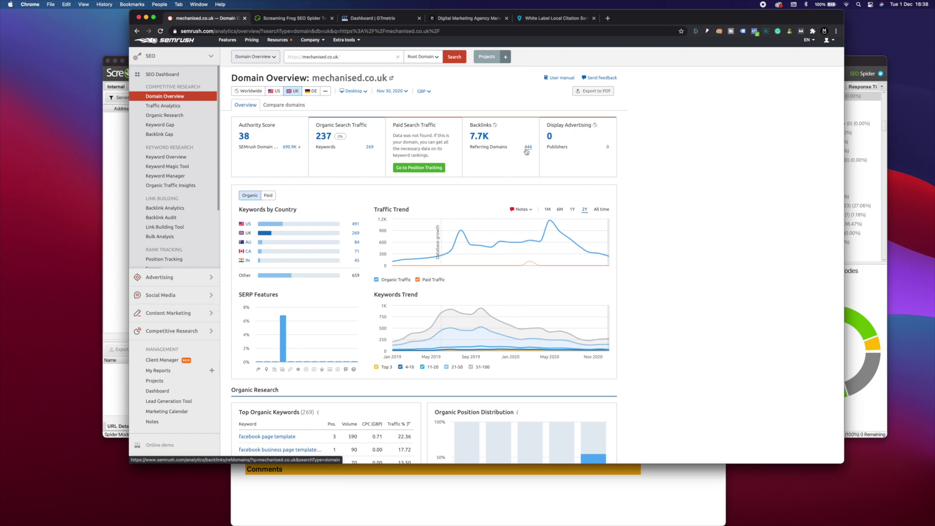
pyautogui.press('super+Tab')
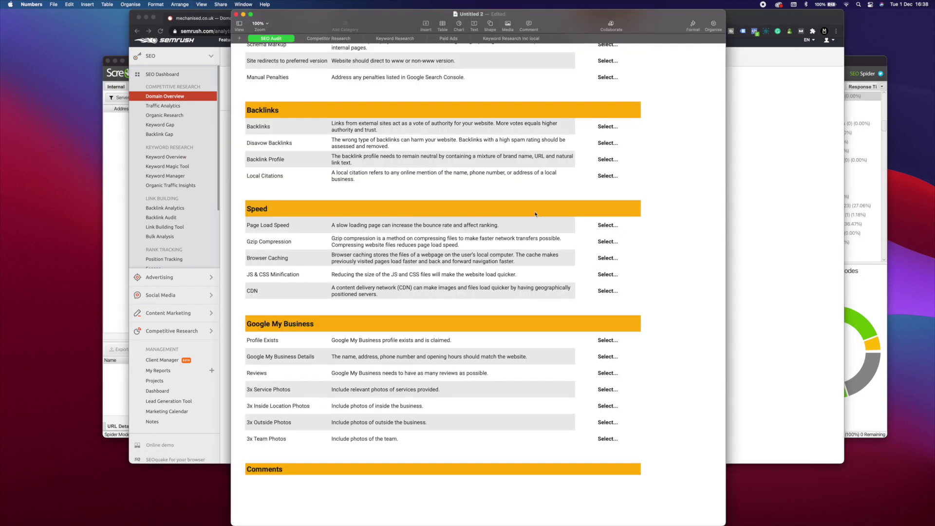
# Set Backlinks, Backlink Profile and Disavow Backlinks each to Recommended
pyautogui.click(637, 127)
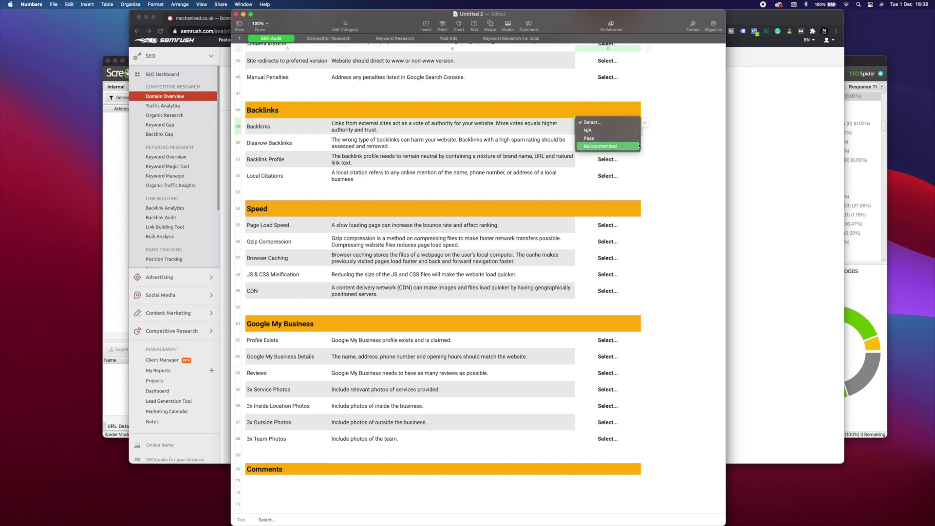
pyautogui.click(621, 146)
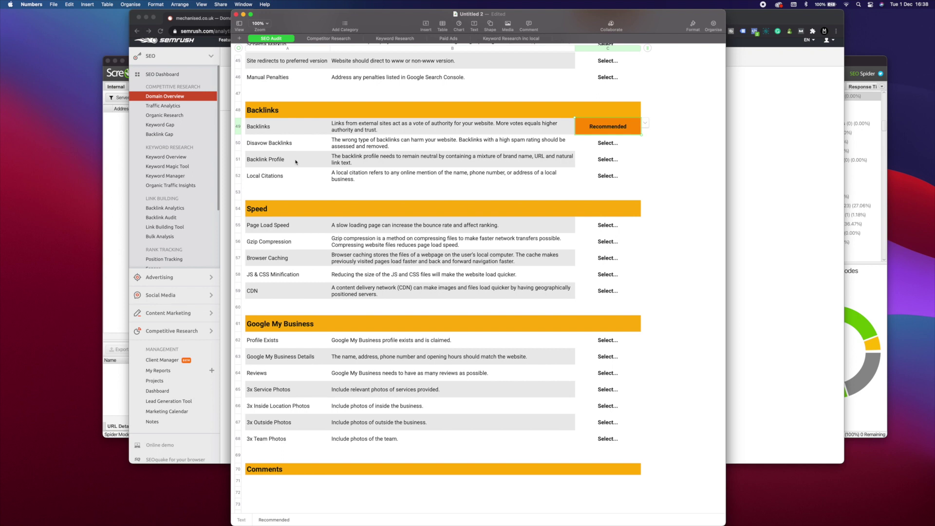
pyautogui.click(617, 165)
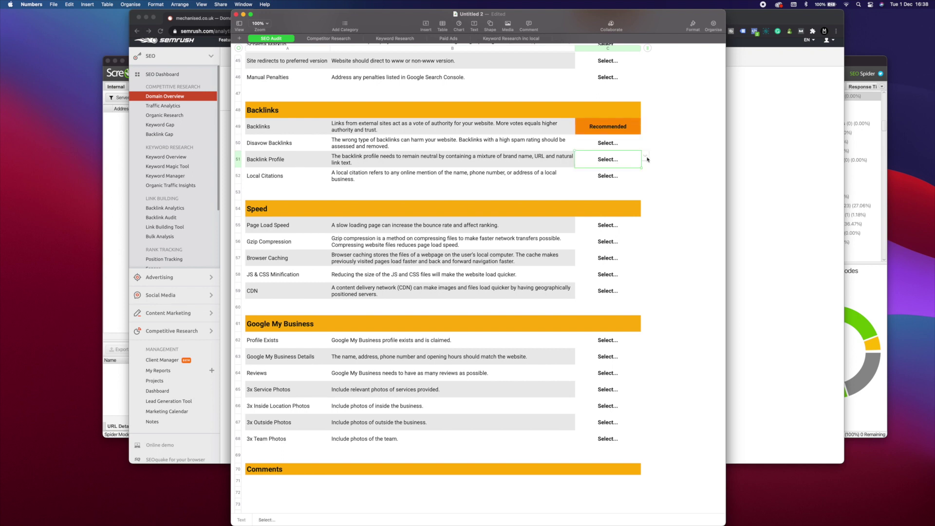
pyautogui.click(646, 156)
pyautogui.click(627, 180)
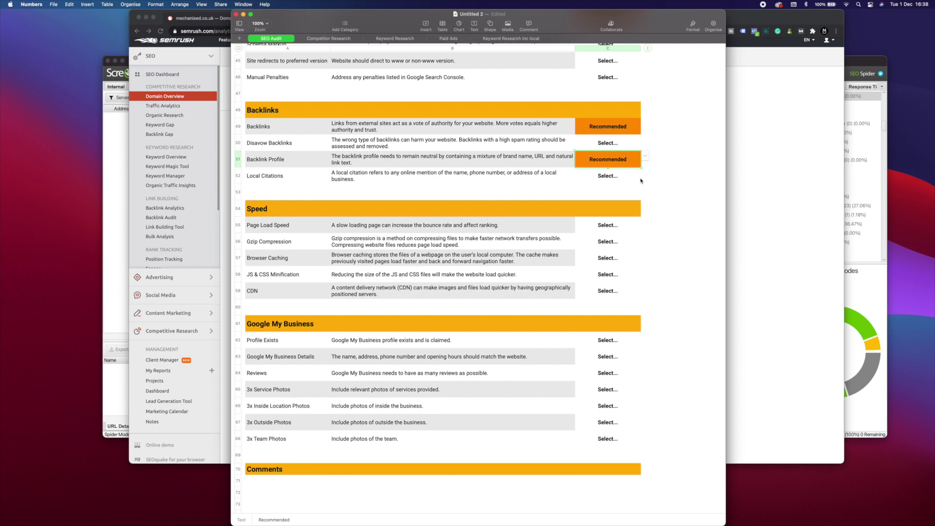
pyautogui.click(665, 181)
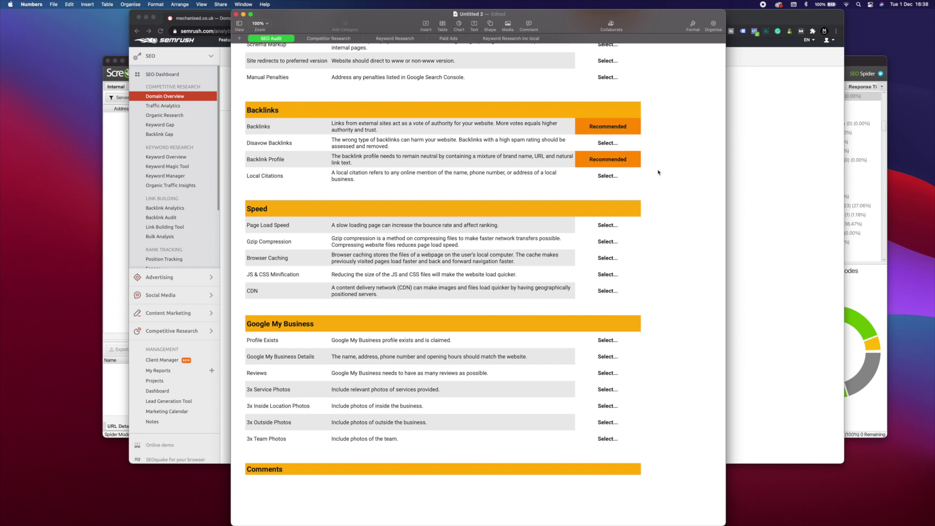
pyautogui.click(642, 144)
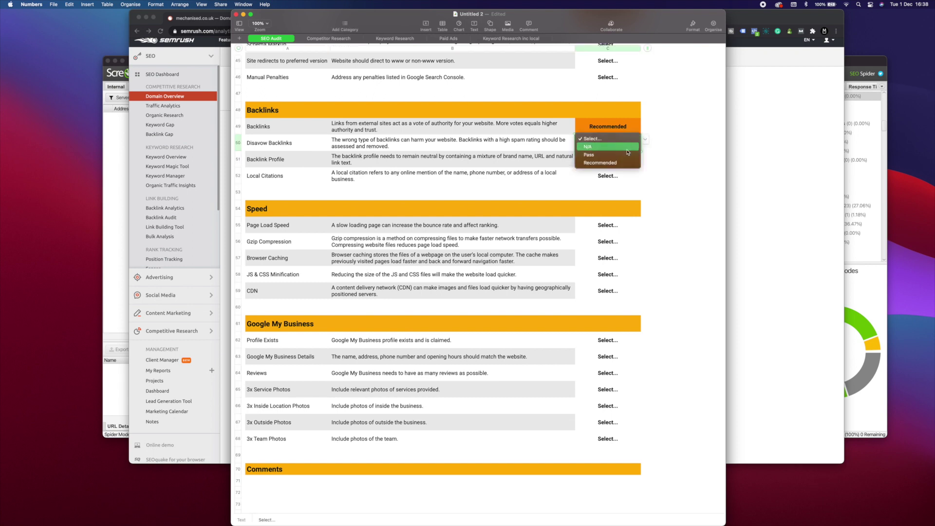
pyautogui.click(631, 162)
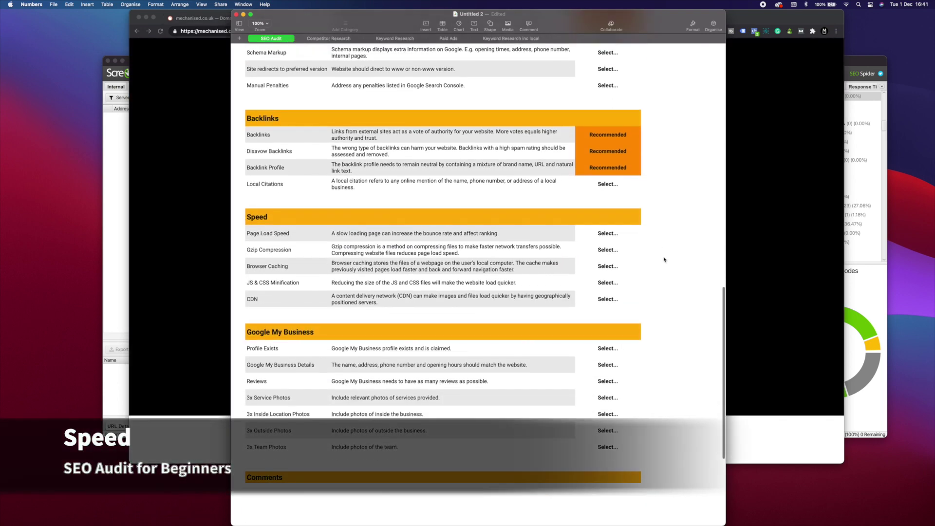
pyautogui.scroll(-5, 664, 259)
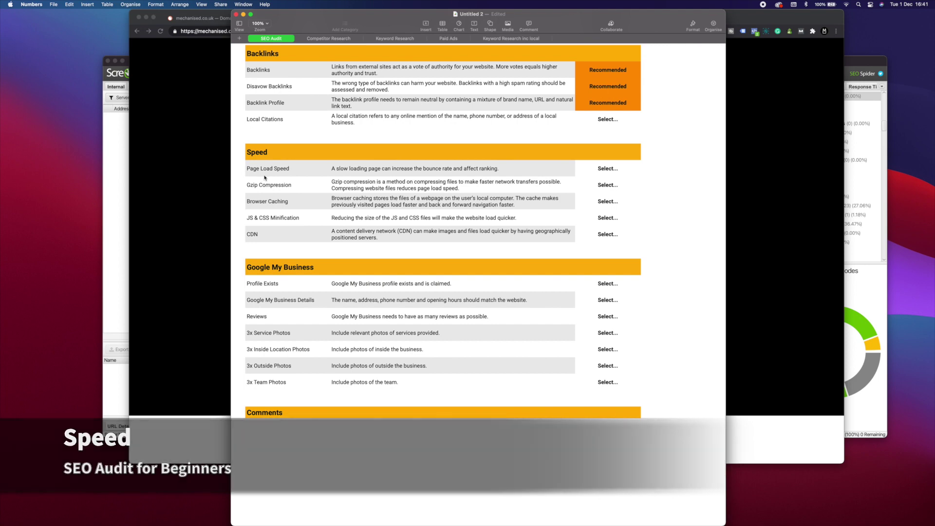
pyautogui.click(207, 124)
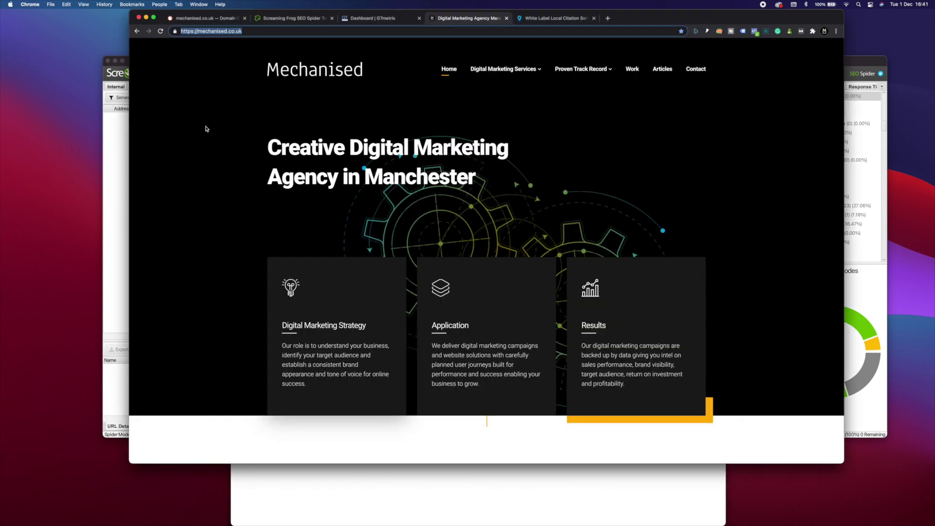
pyautogui.click(362, 18)
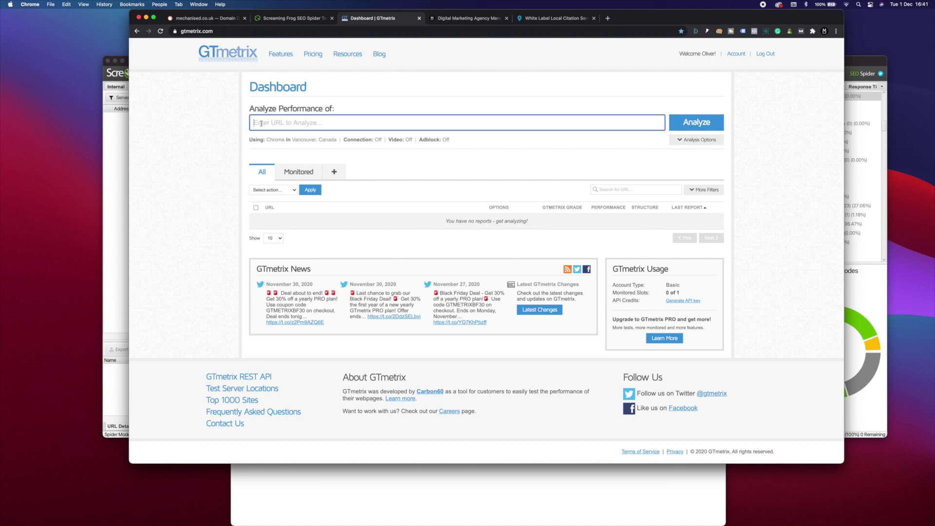
pyautogui.write('https://mechanised.co.uk/')
pyautogui.click(218, 139)
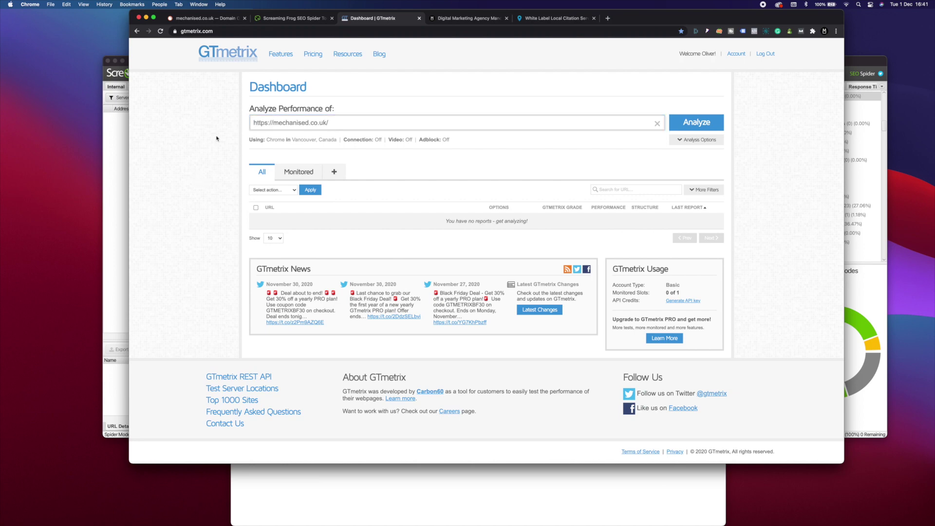
# Run the GTmetrix test from London, UK on Broadband Fast (20/5 Mbps, 25ms)
pyautogui.click(691, 140)
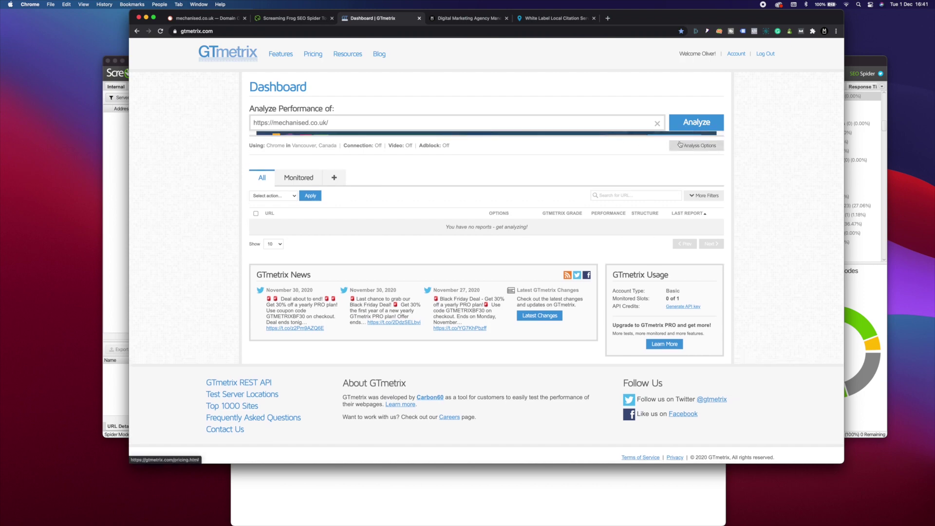
pyautogui.click(463, 178)
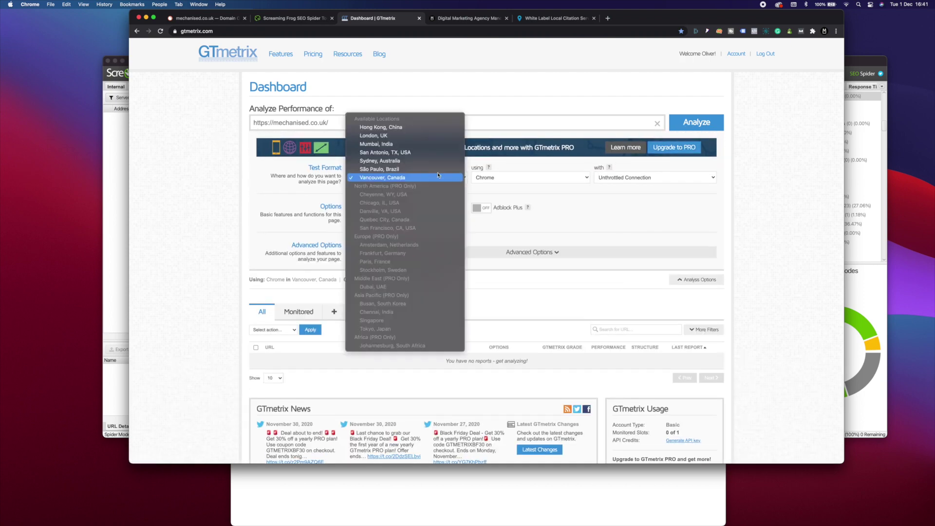
pyautogui.click(383, 137)
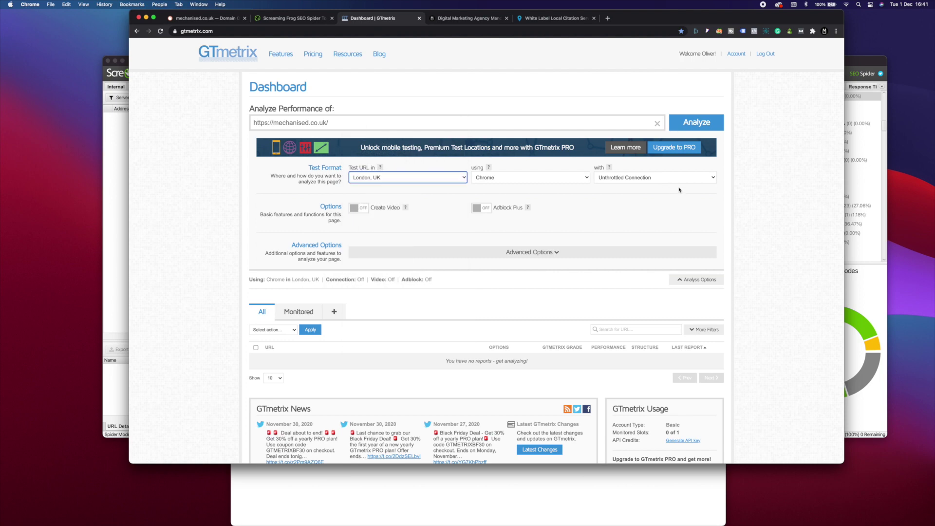
pyautogui.click(713, 179)
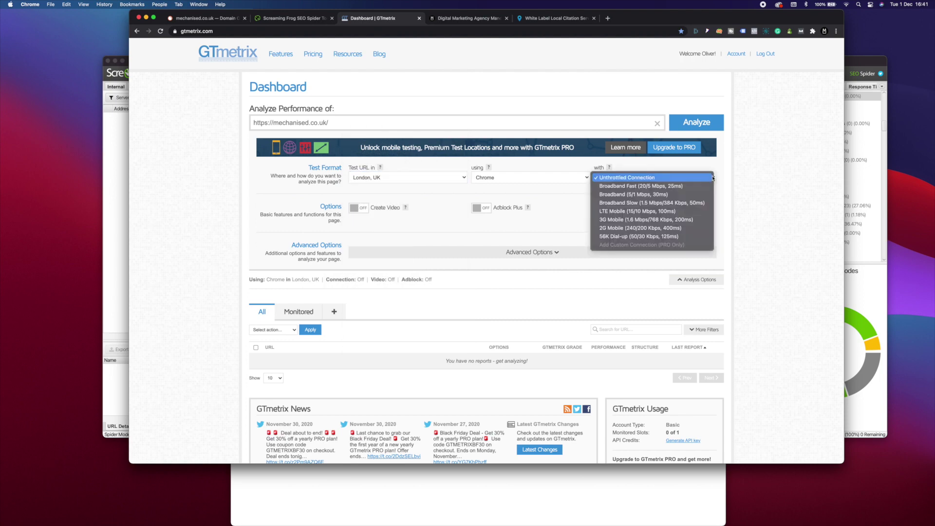
pyautogui.click(641, 187)
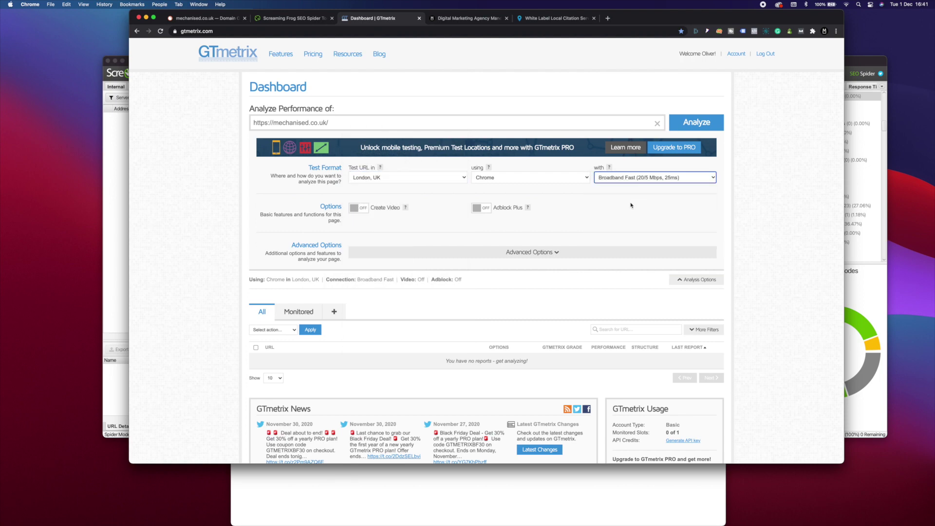
pyautogui.click(697, 124)
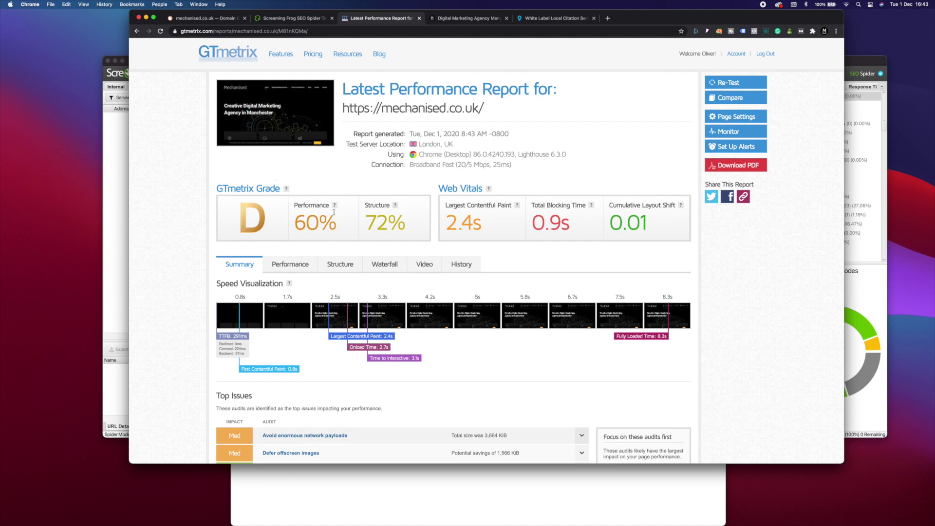
pyautogui.scroll(-3, 736, 289)
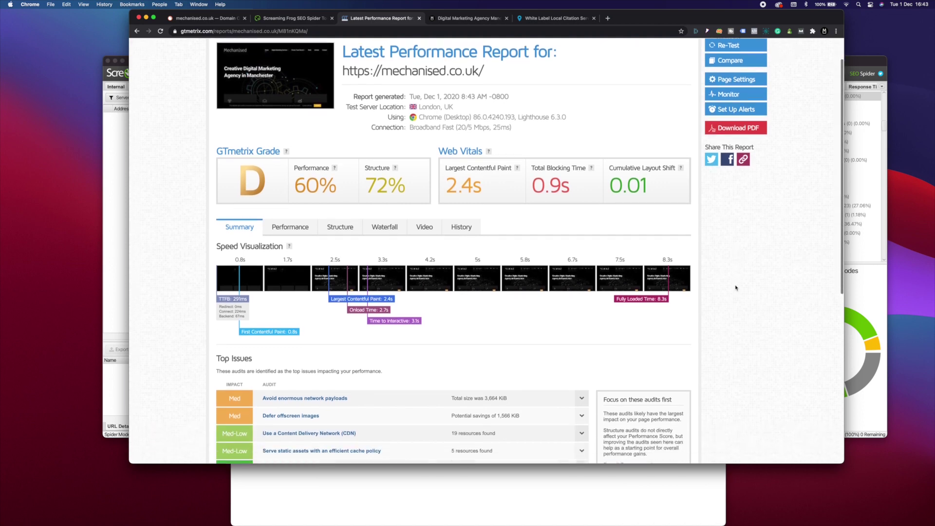
pyautogui.scroll(-1, 722, 288)
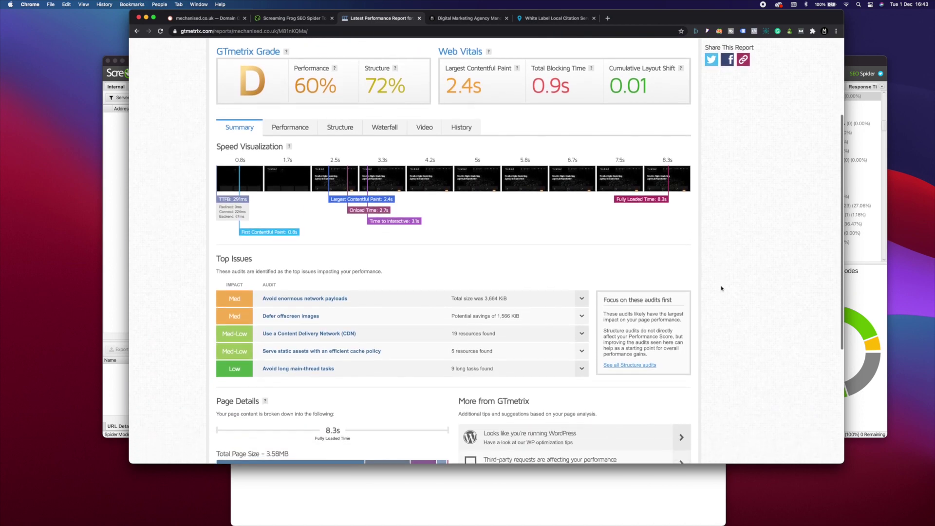
# Review GTmetrix's Performance, Structure, Waterfall and Summary tabs, including the network payloads issue
pyautogui.click(292, 129)
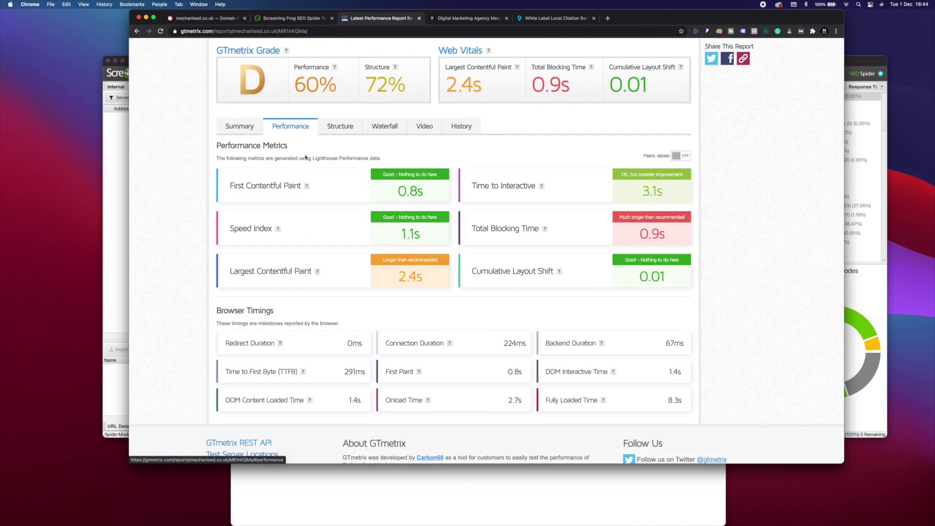
pyautogui.click(330, 131)
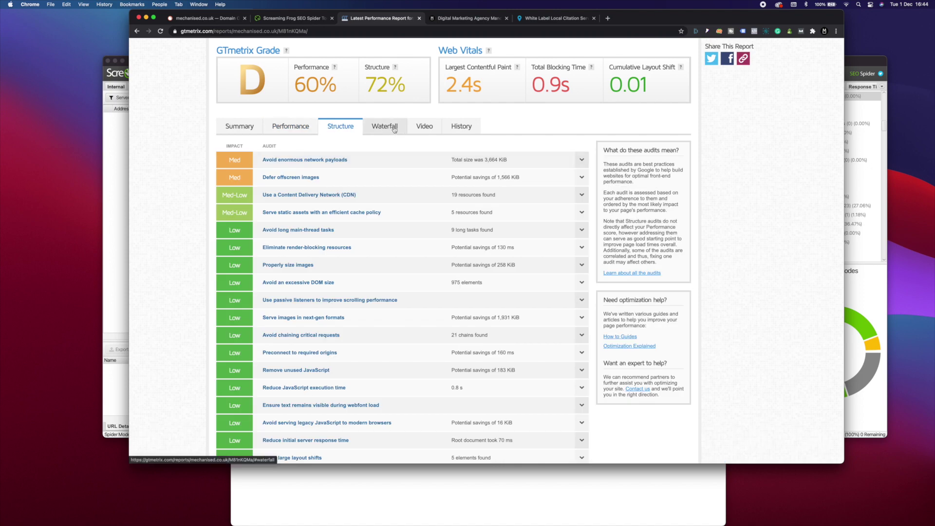
pyautogui.click(386, 128)
pyautogui.moveTo(400, 212)
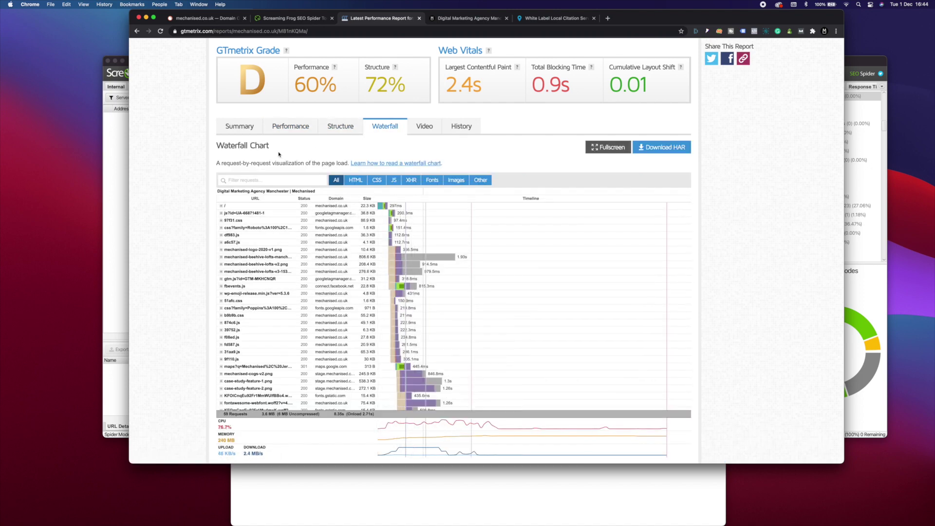
pyautogui.click(239, 128)
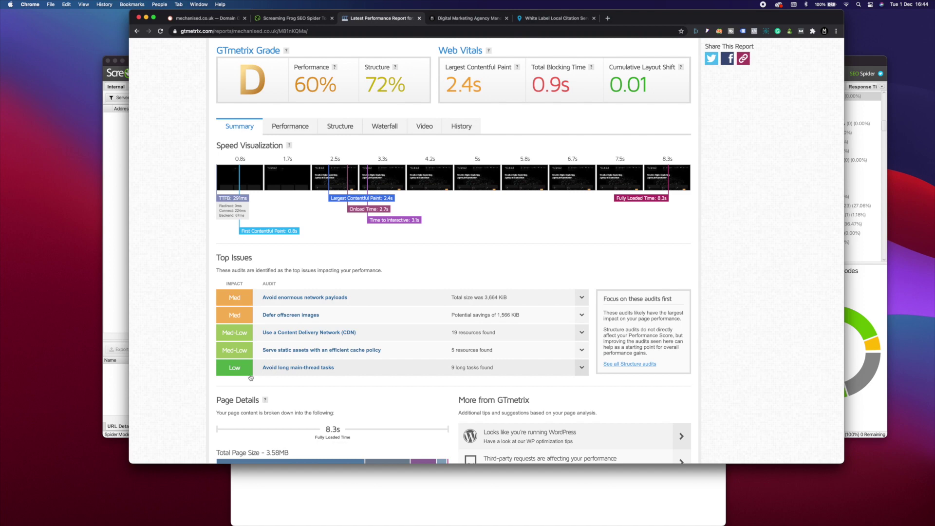
pyautogui.press('super+Tab')
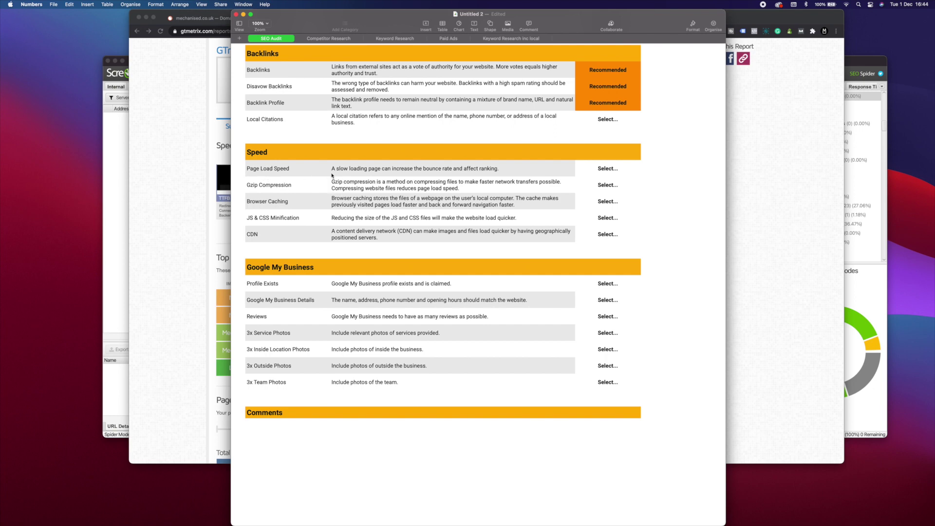
pyautogui.press('super+Tab')
pyautogui.scroll(5, 444, 236)
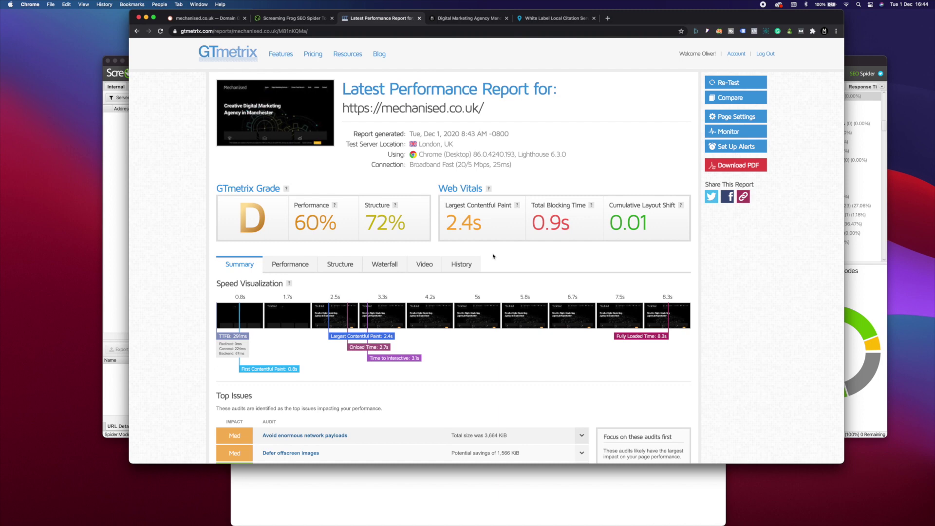
pyautogui.scroll(-1, 487, 257)
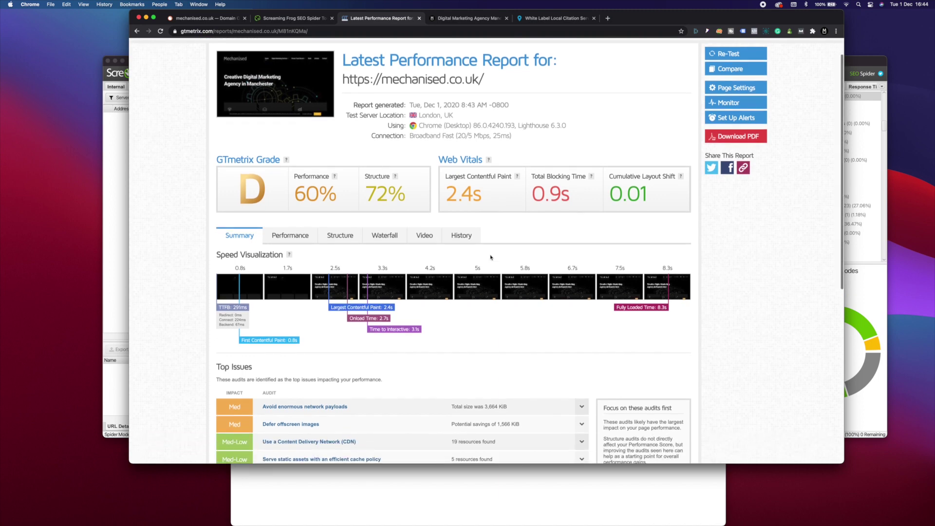
pyautogui.scroll(-1, 490, 257)
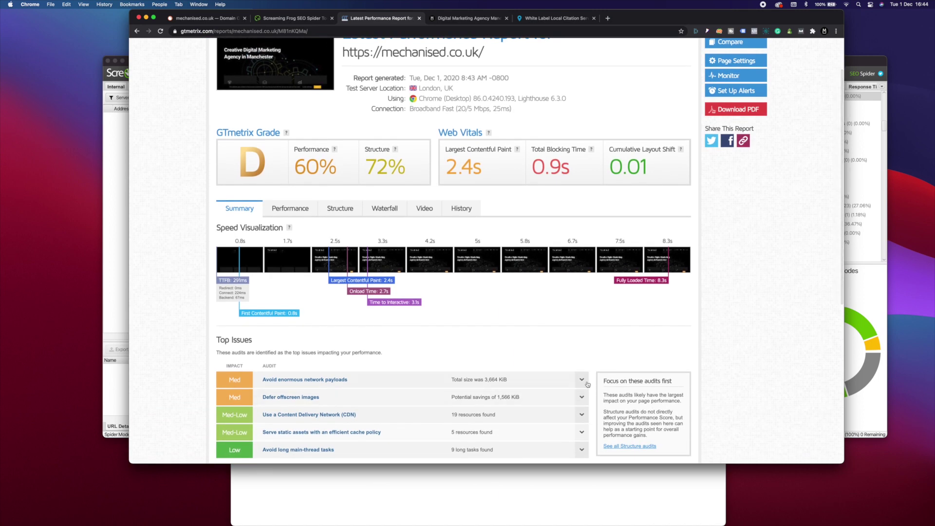
pyautogui.click(581, 381)
pyautogui.scroll(-1, 582, 381)
pyautogui.scroll(-1, 582, 381)
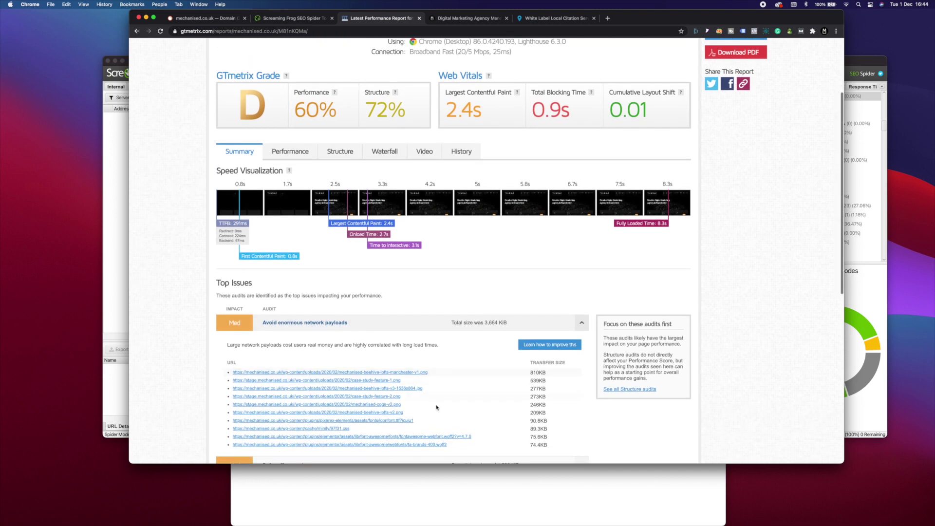
pyautogui.click(582, 323)
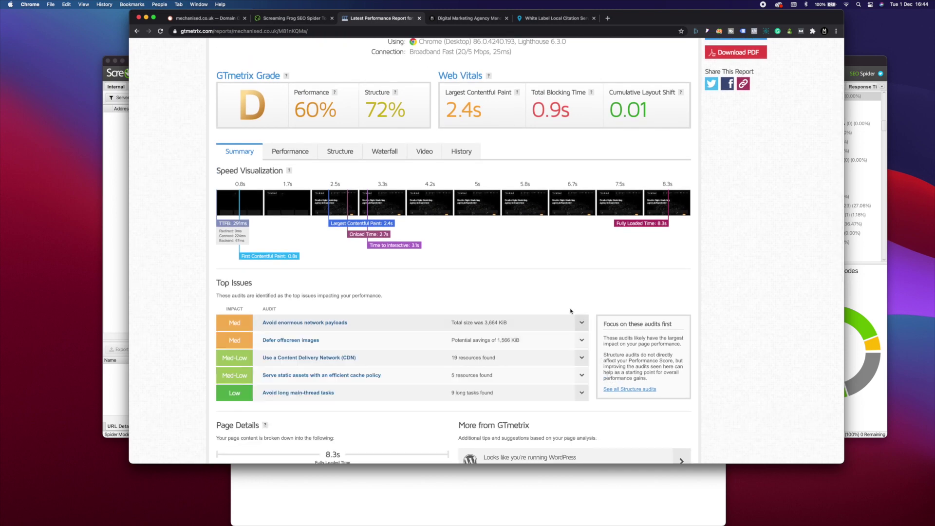
pyautogui.scroll(3, 578, 318)
pyautogui.scroll(2, 575, 314)
# Rate Page Load Speed as Recommended under Speed in the audit
pyautogui.press('super+Tab')
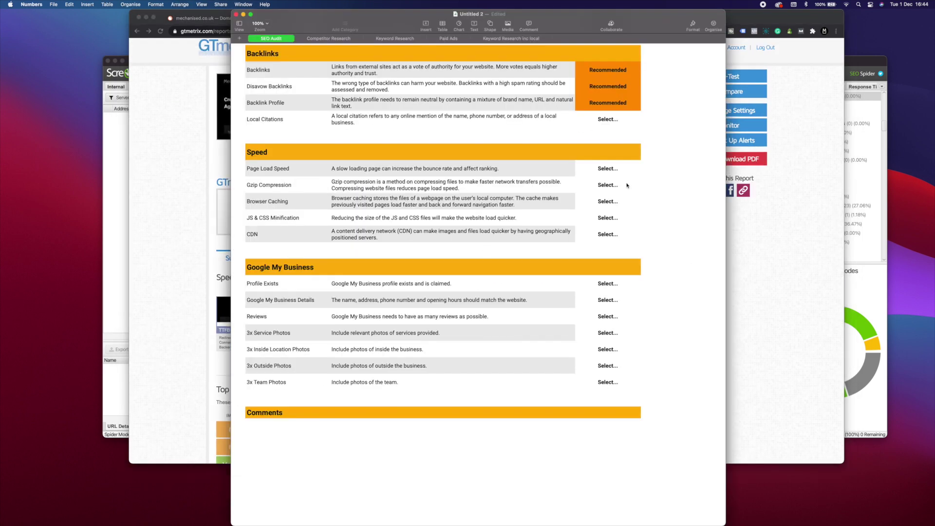
pyautogui.click(618, 168)
pyautogui.click(618, 168)
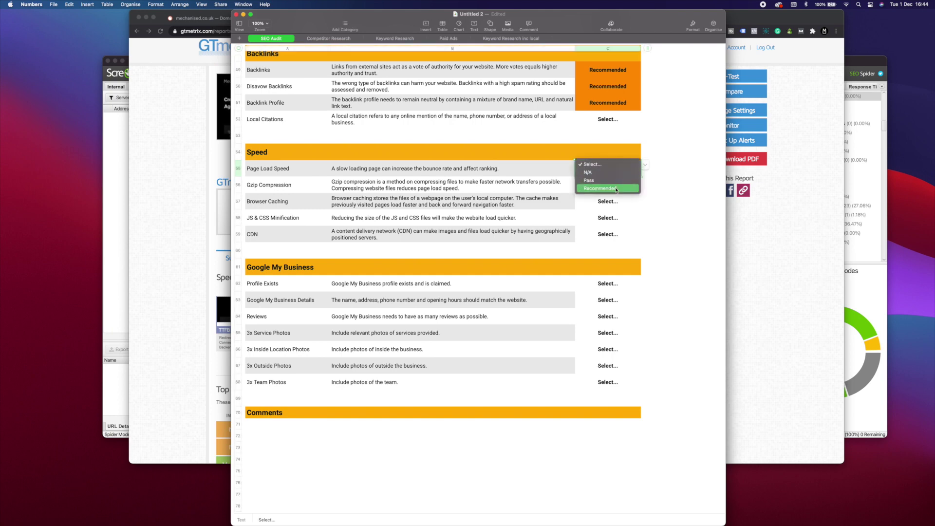
pyautogui.click(616, 190)
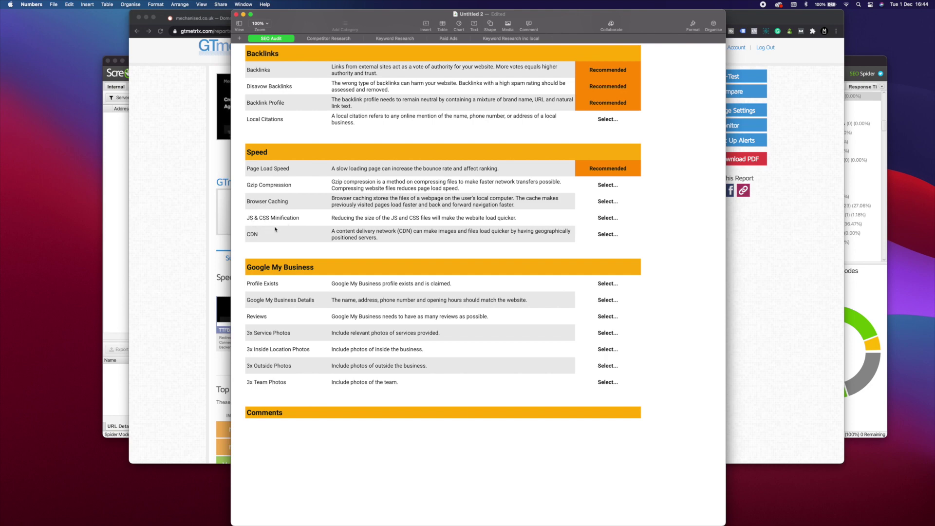
pyautogui.click(204, 371)
pyautogui.scroll(-3, 204, 371)
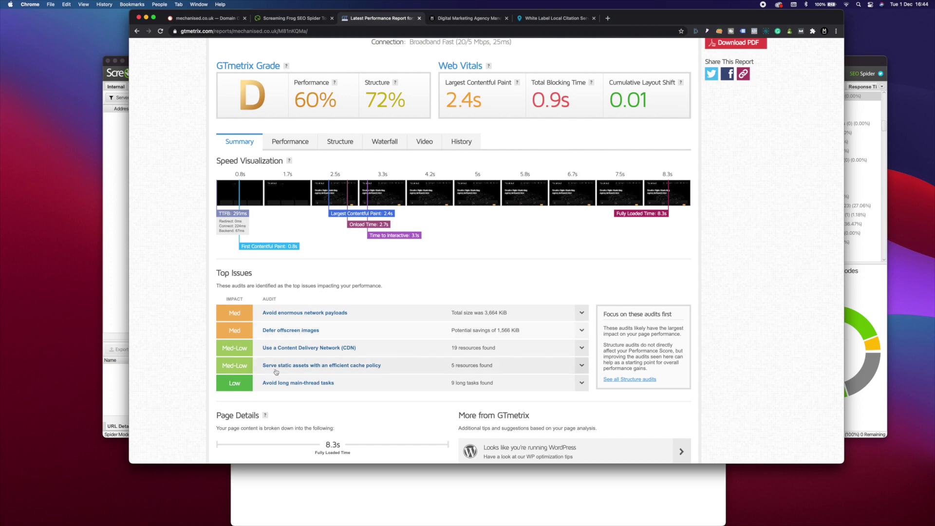
pyautogui.press('super+Tab')
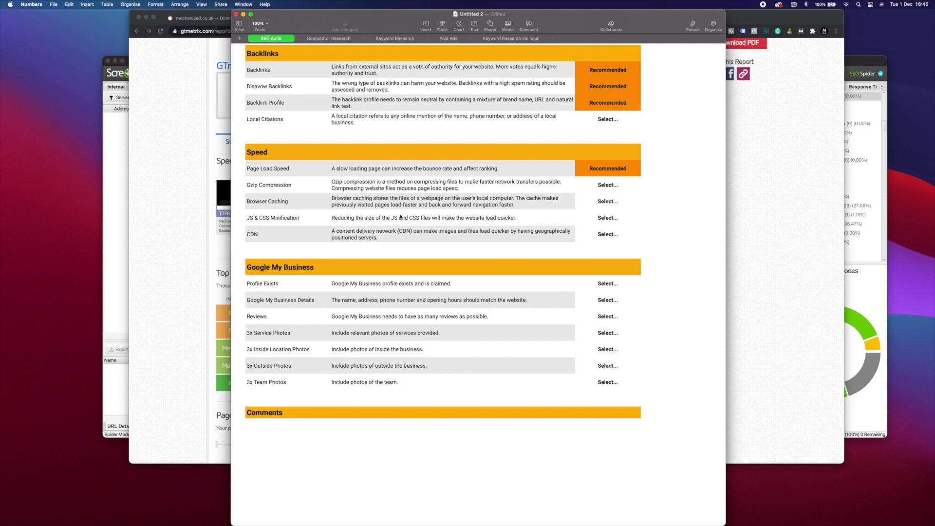
# Mark Gzip Compression, Browser Caching and JS & CSS Minification as Pass, and CDN as Recommended
pyautogui.click(607, 184)
pyautogui.click(647, 182)
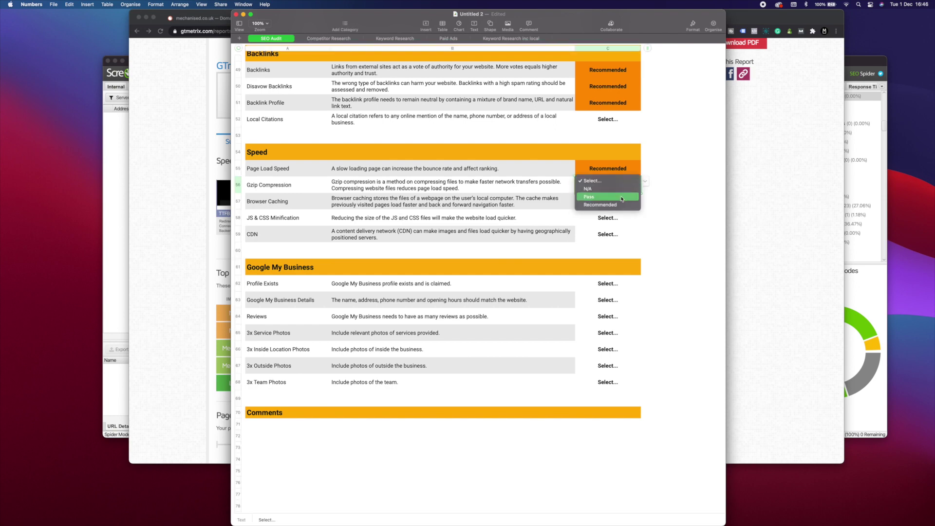
pyautogui.click(622, 198)
pyautogui.click(639, 198)
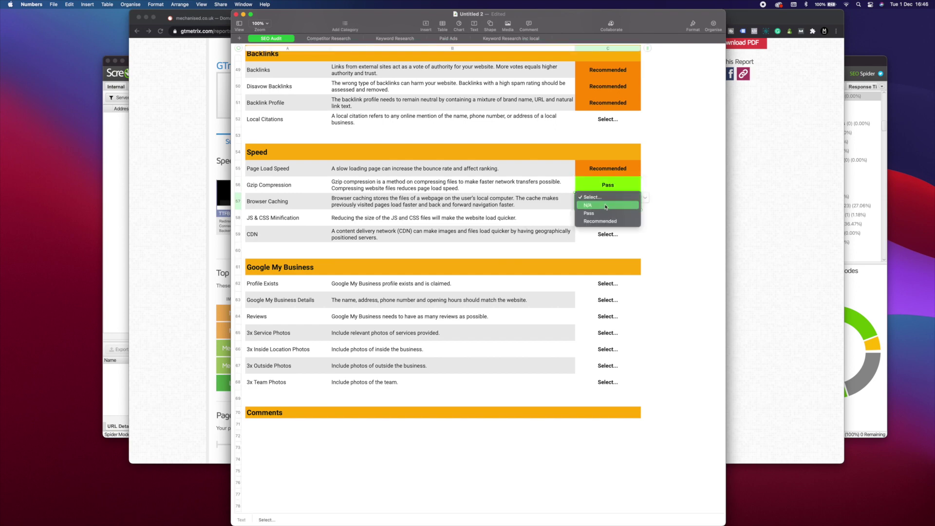
pyautogui.click(604, 214)
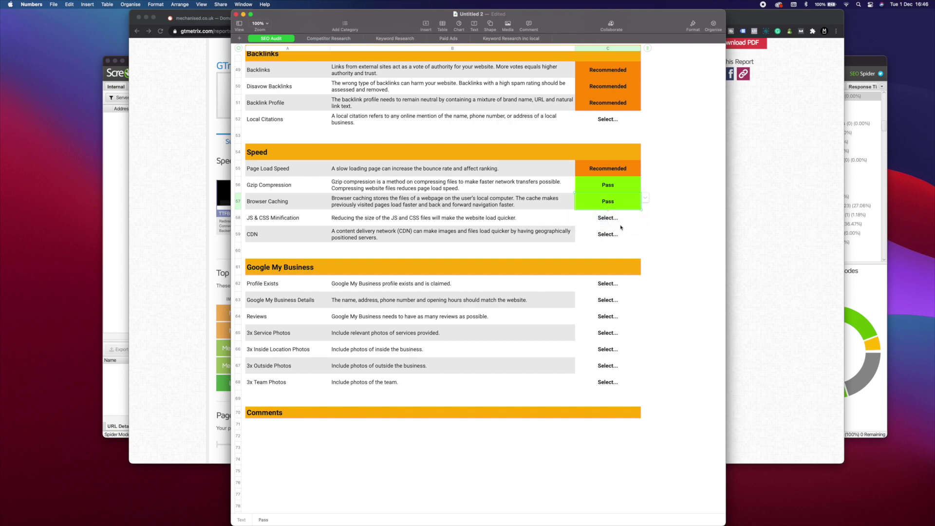
pyautogui.click(621, 219)
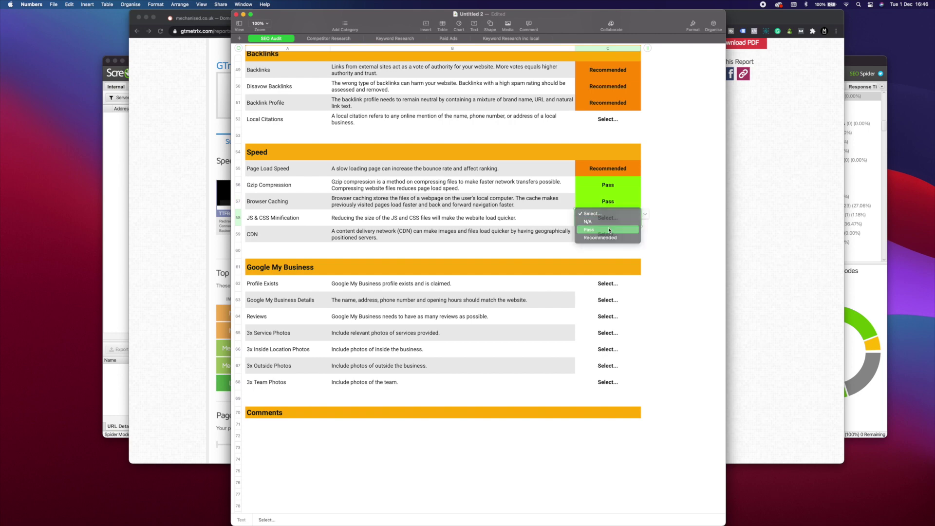
pyautogui.click(609, 229)
pyautogui.click(623, 235)
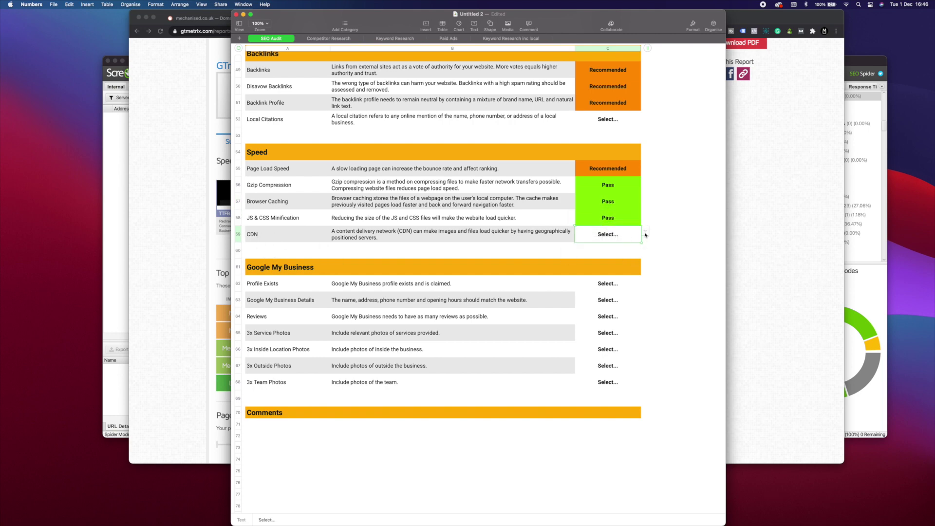
pyautogui.click(628, 254)
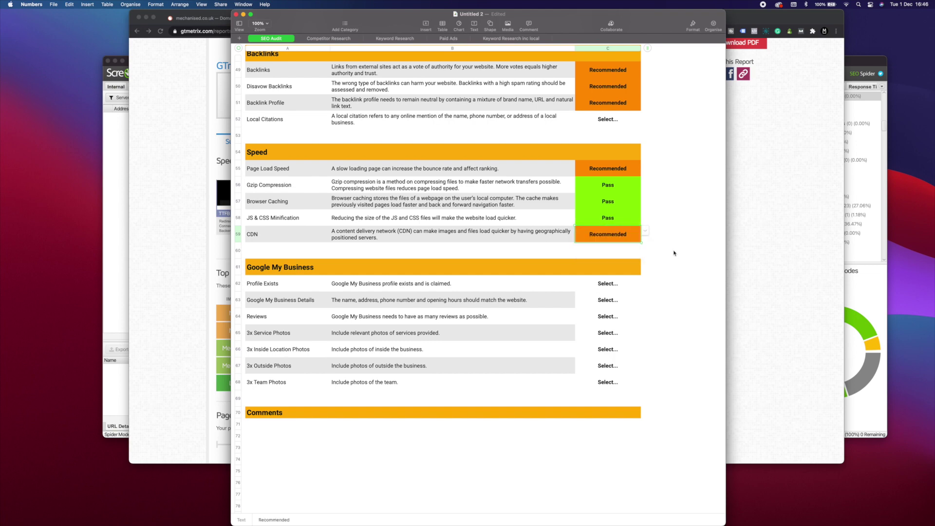
pyautogui.scroll(2, 674, 253)
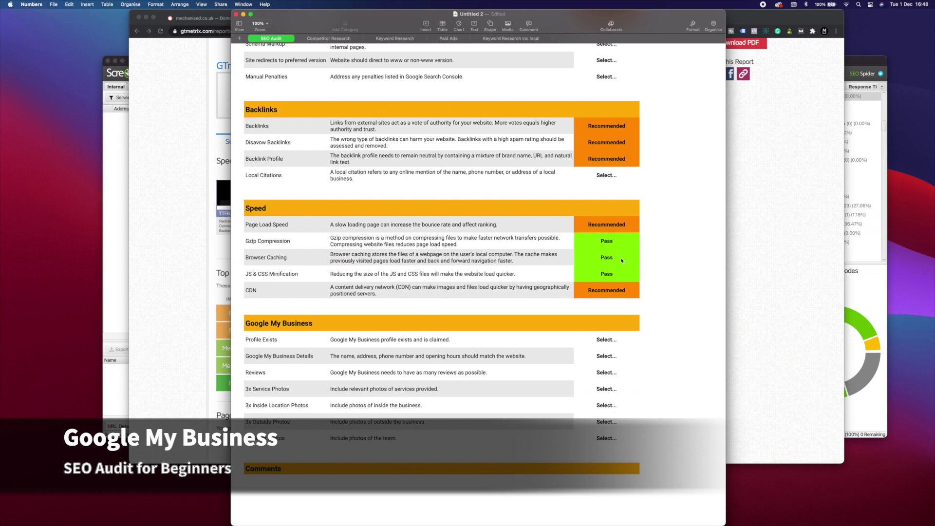
pyautogui.scroll(-3, 633, 370)
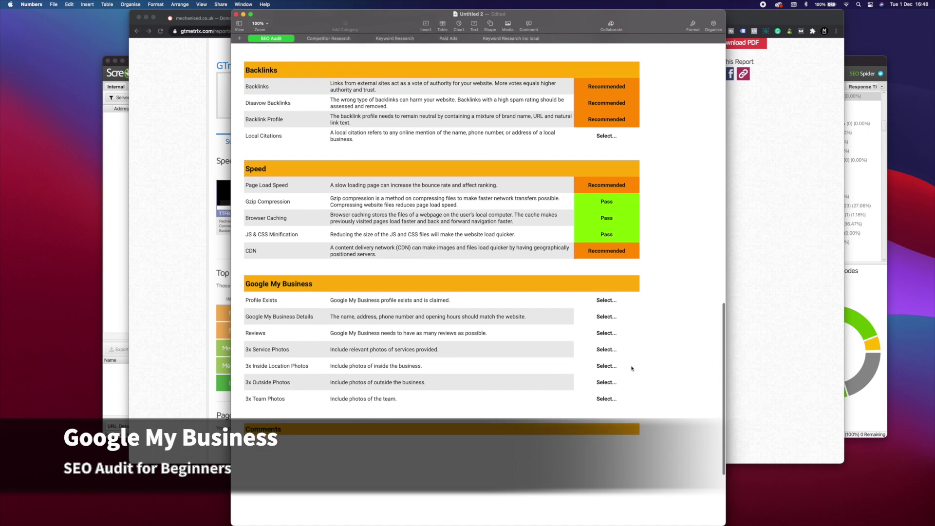
pyautogui.scroll(-3, 633, 368)
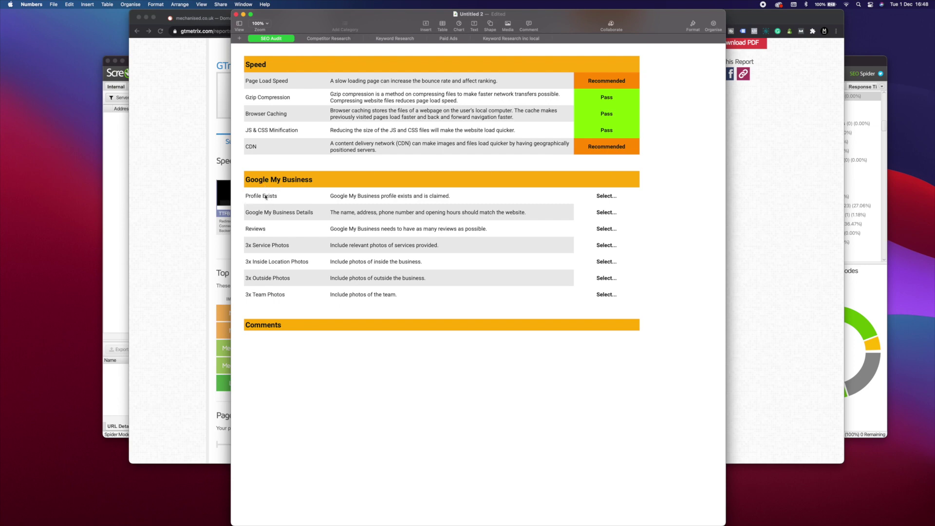
# Bring Chrome forward on the Google results for 'mechanised agency manchester'
pyautogui.click(190, 172)
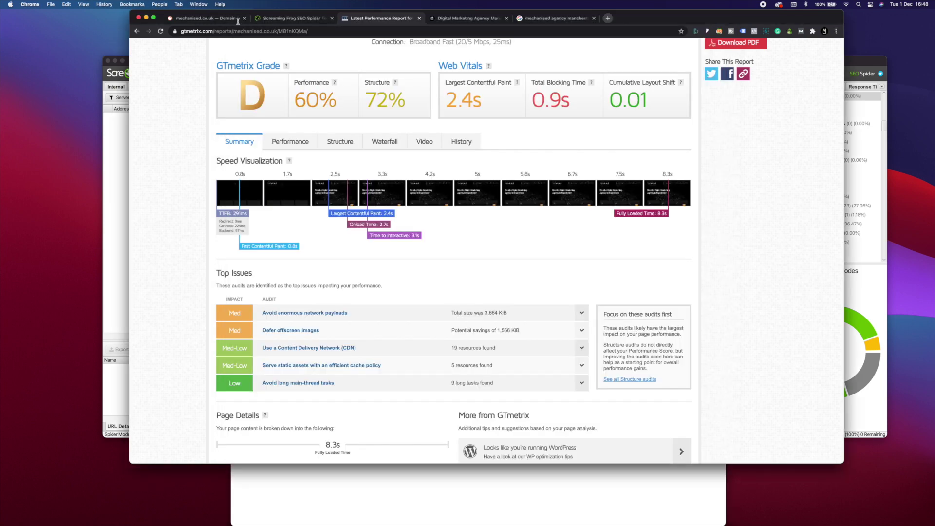
pyautogui.click(559, 20)
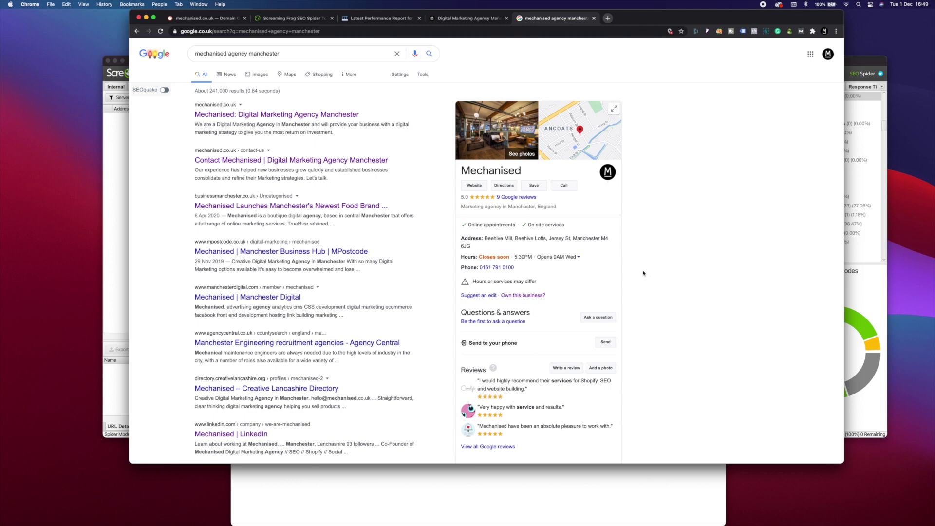
# Back in the audit spreadsheet, mark Profile Exists as Pass
pyautogui.press('super+Tab')
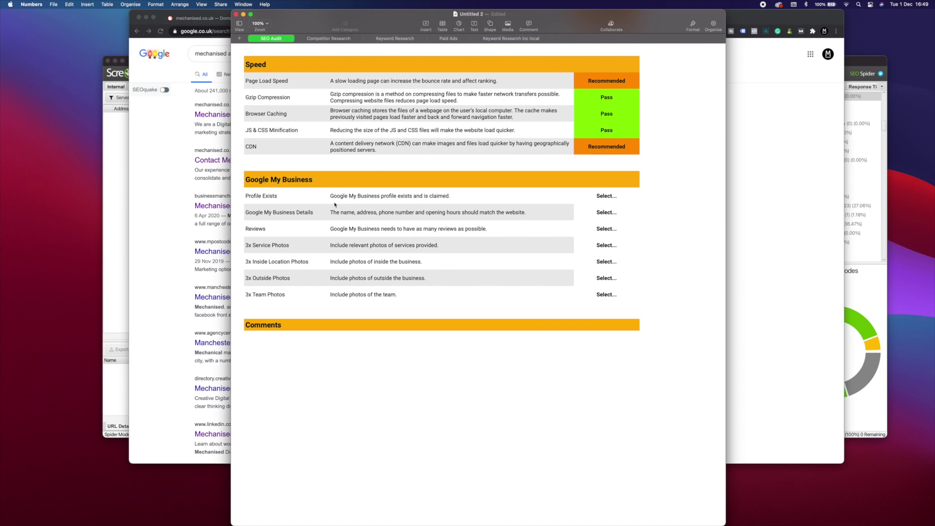
pyautogui.click(612, 197)
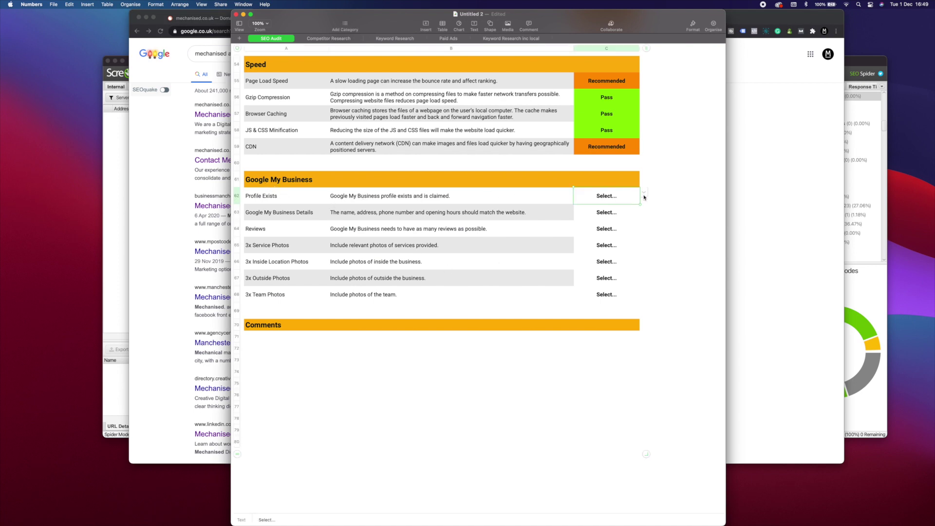
pyautogui.click(644, 193)
pyautogui.click(620, 210)
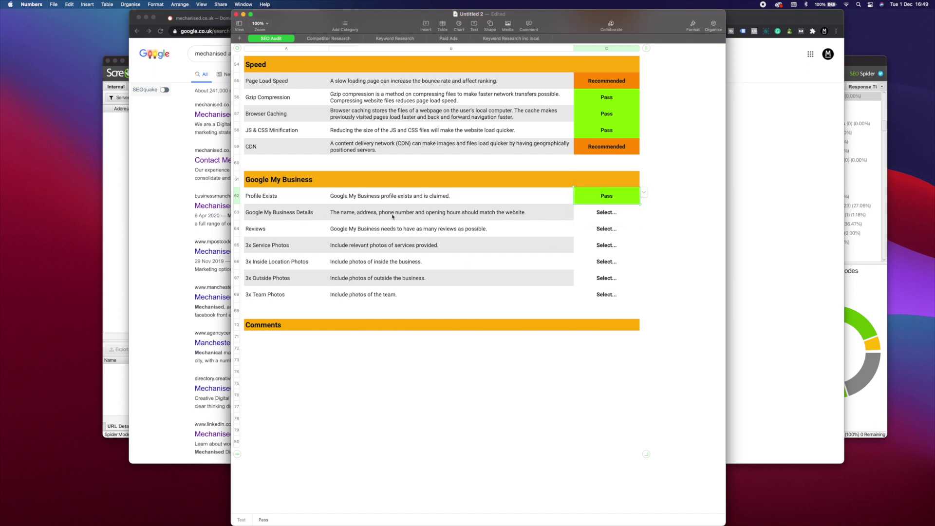
# After checking the business profile in Chrome, mark Google My Business Details and Reviews as Pass
pyautogui.press('super+Tab')
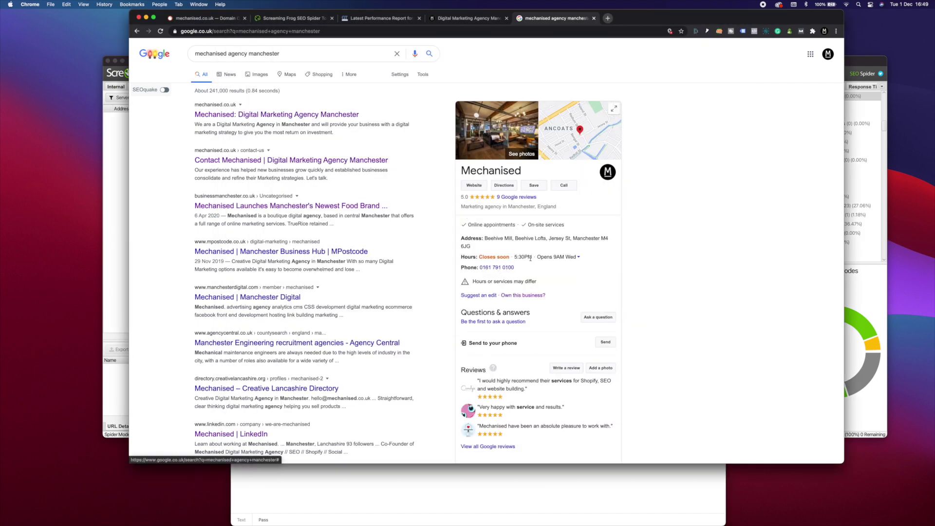
pyautogui.press('super+Tab')
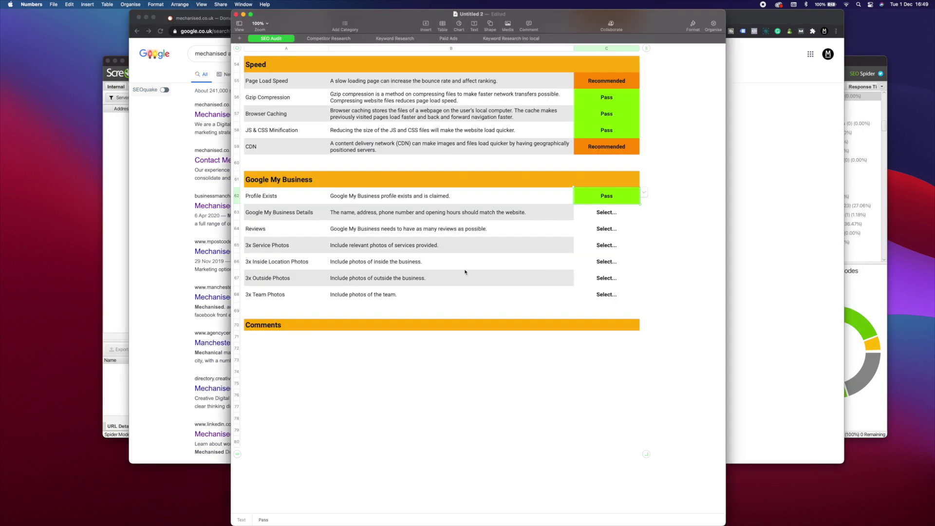
pyautogui.click(617, 215)
pyautogui.click(643, 211)
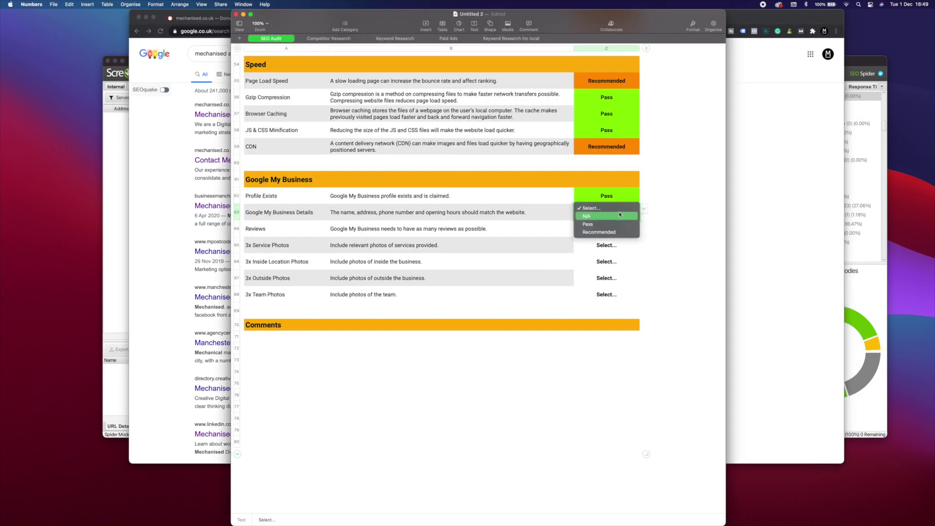
pyautogui.click(616, 224)
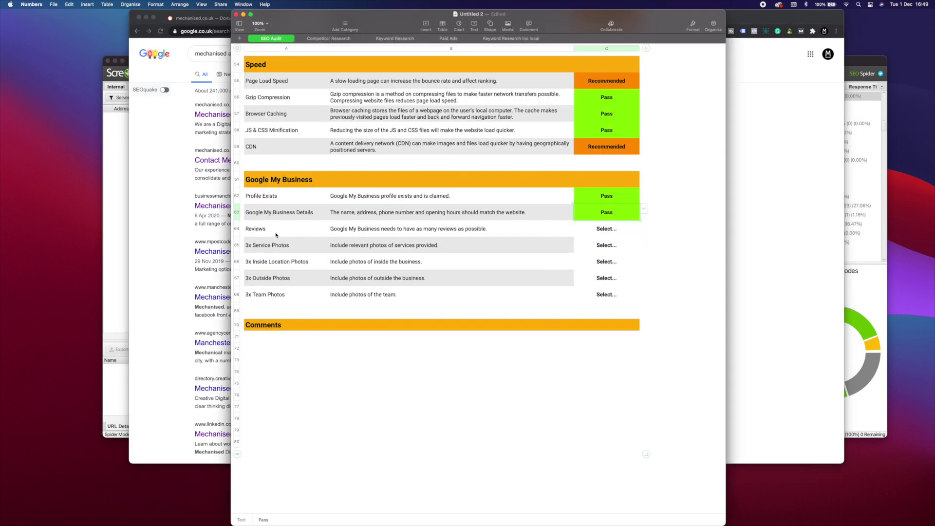
pyautogui.press('super+Tab')
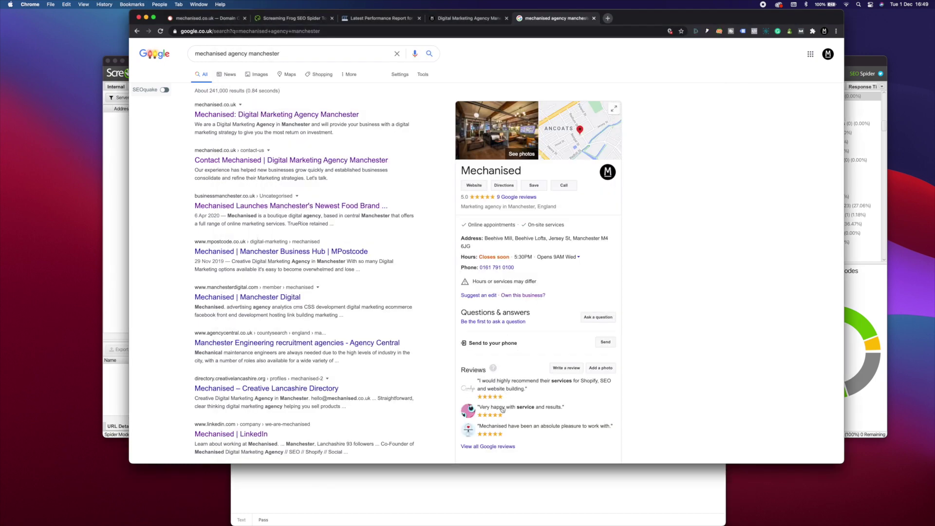
pyautogui.press('super+Tab')
pyautogui.click(621, 228)
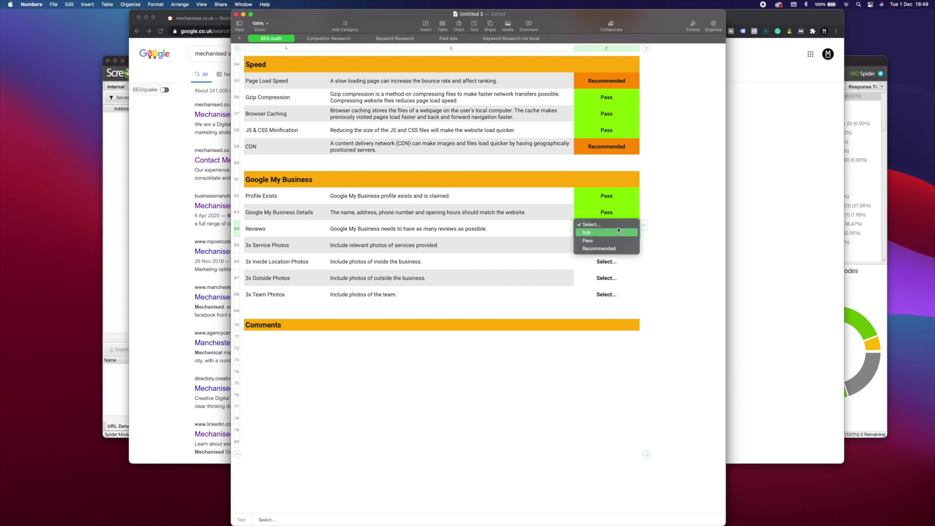
pyautogui.click(603, 241)
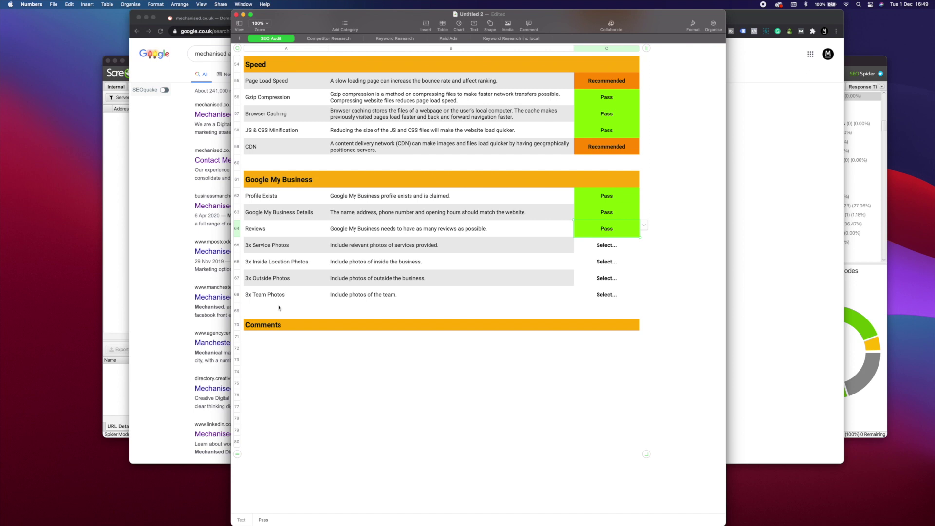
# Set 3x Service, Inside Location, Outside and Team Photos to Recommended, then deselect the table
pyautogui.click(630, 249)
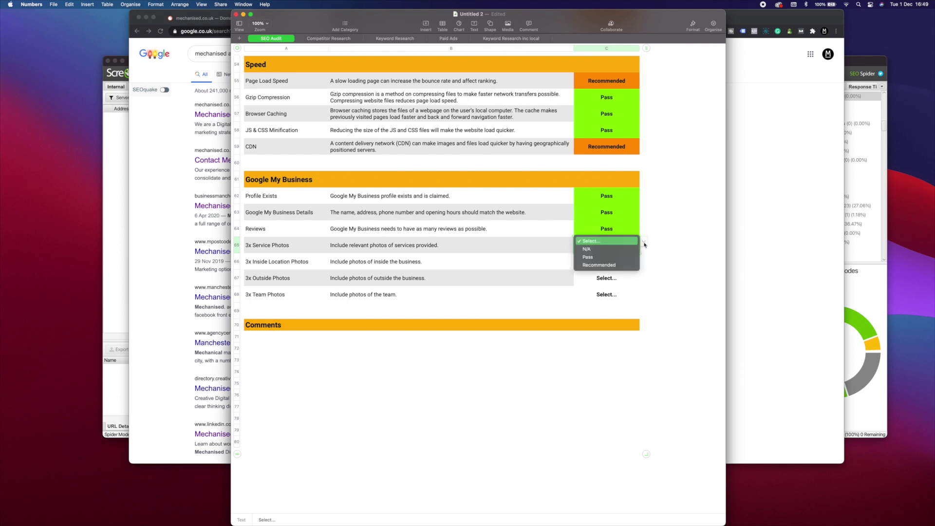
pyautogui.click(630, 265)
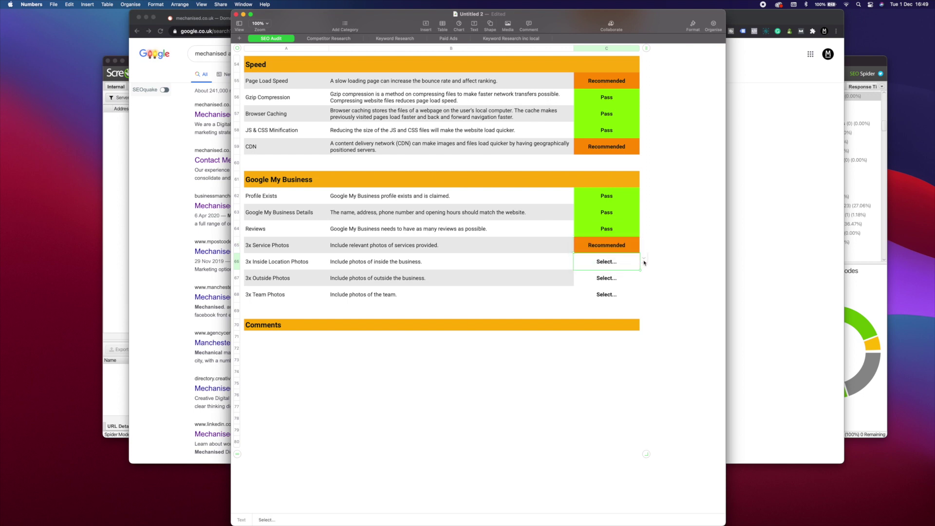
pyautogui.click(644, 261)
pyautogui.click(630, 281)
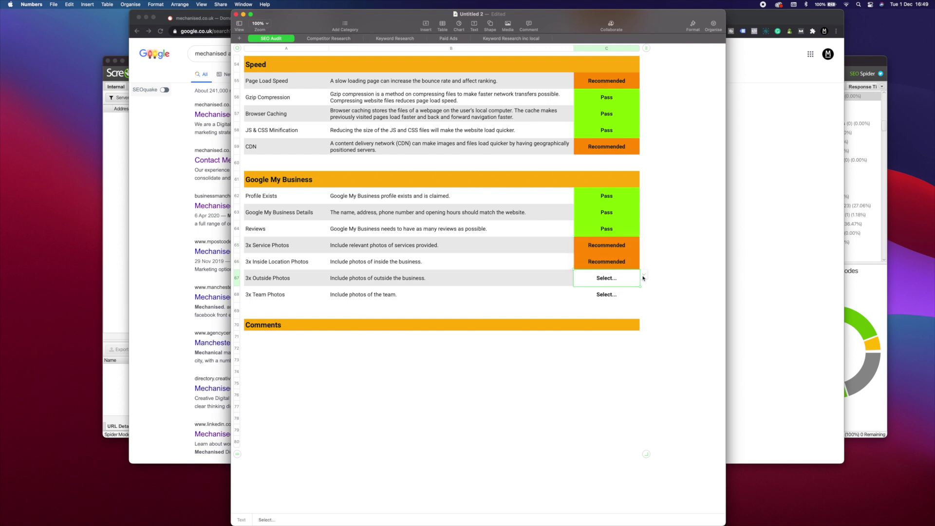
pyautogui.click(644, 278)
pyautogui.click(624, 298)
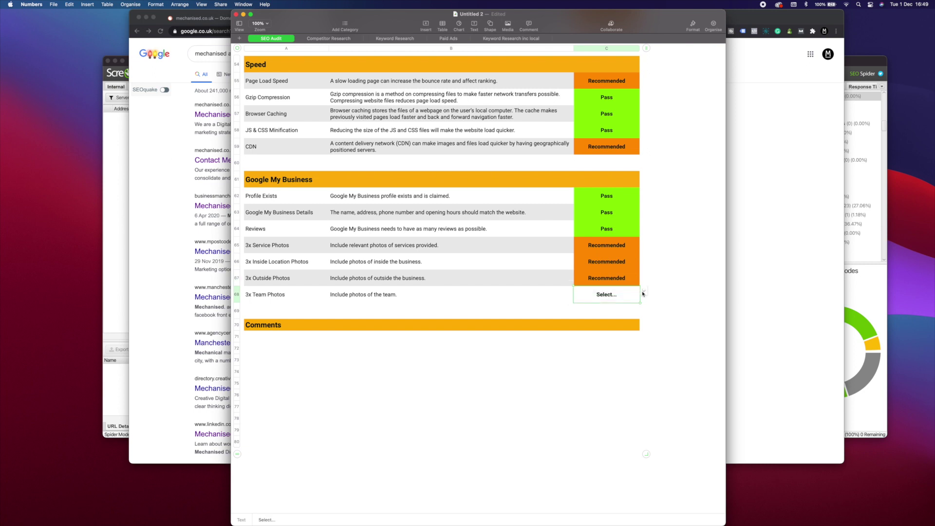
pyautogui.click(644, 294)
pyautogui.click(625, 313)
pyautogui.click(655, 313)
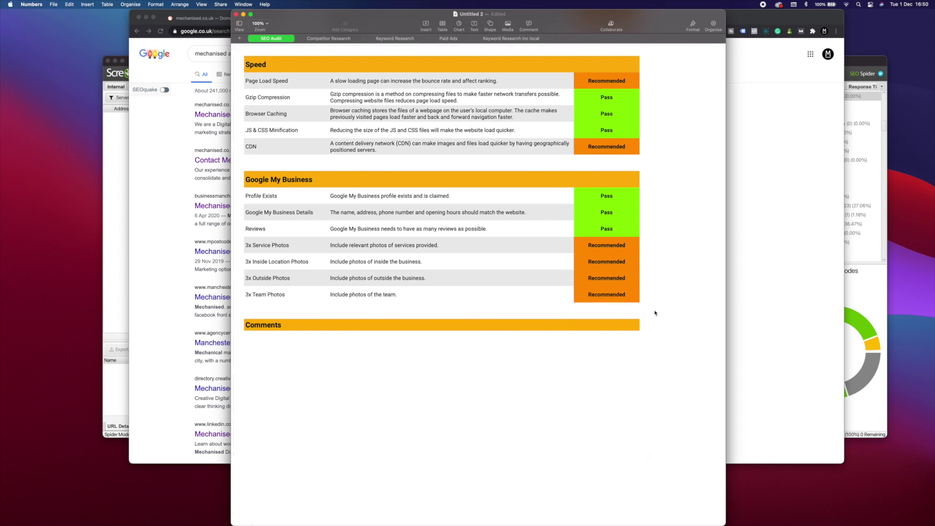
pyautogui.scroll(4, 578, 303)
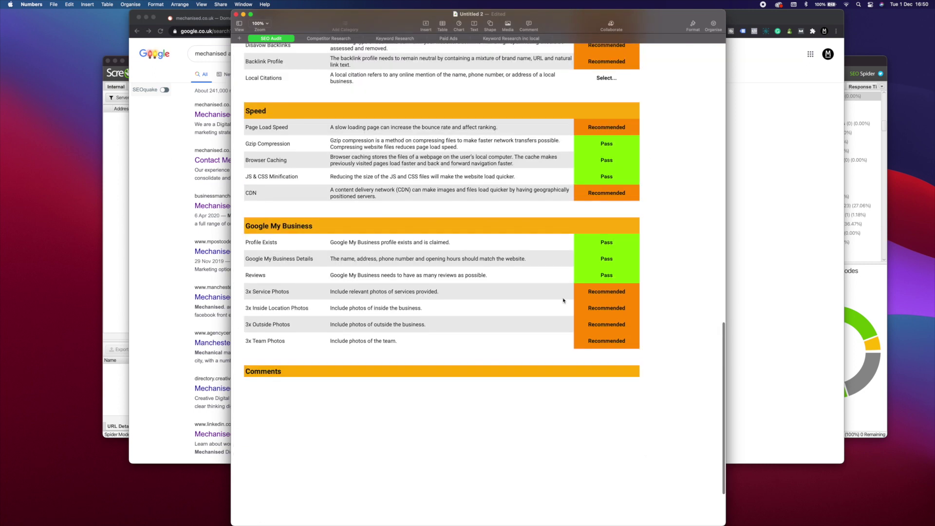
pyautogui.scroll(5, 566, 301)
pyautogui.scroll(7, 567, 299)
pyautogui.scroll(5, 567, 299)
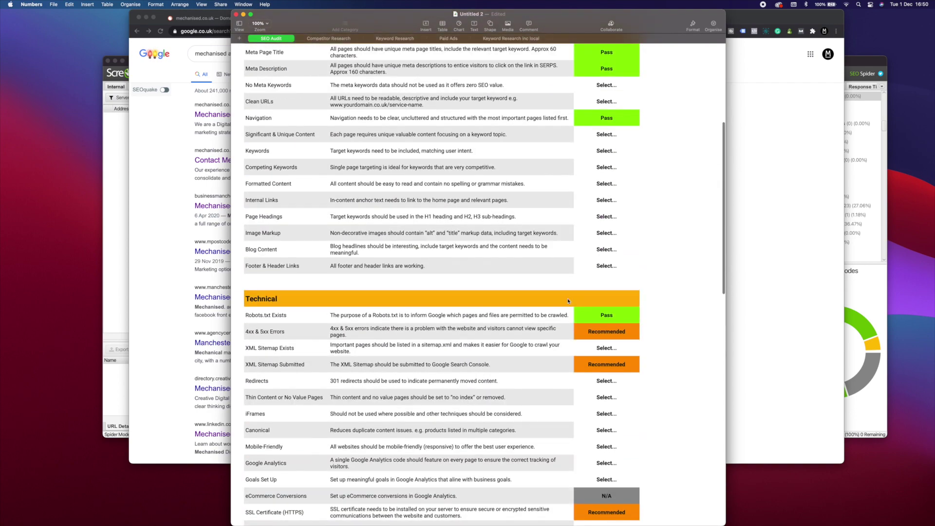
pyautogui.scroll(5, 568, 298)
pyautogui.scroll(3, 570, 300)
pyautogui.scroll(-3, 568, 301)
pyautogui.scroll(-6, 568, 300)
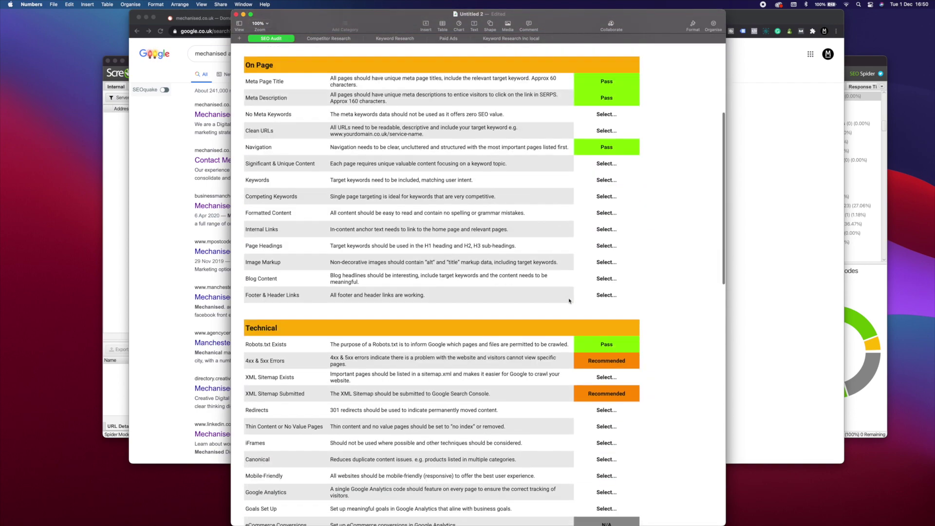
pyautogui.scroll(-1, 570, 300)
pyautogui.scroll(-2, 569, 300)
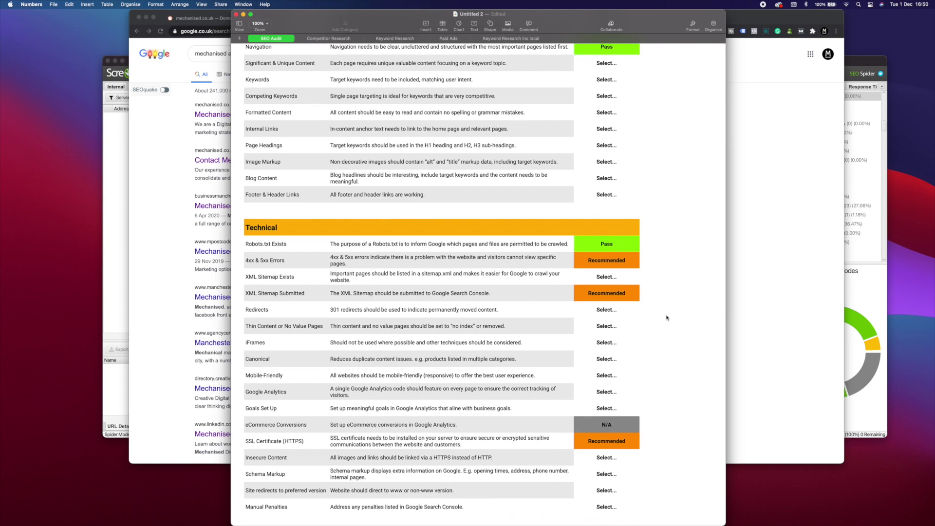
pyautogui.scroll(3, 665, 316)
pyautogui.scroll(4, 664, 315)
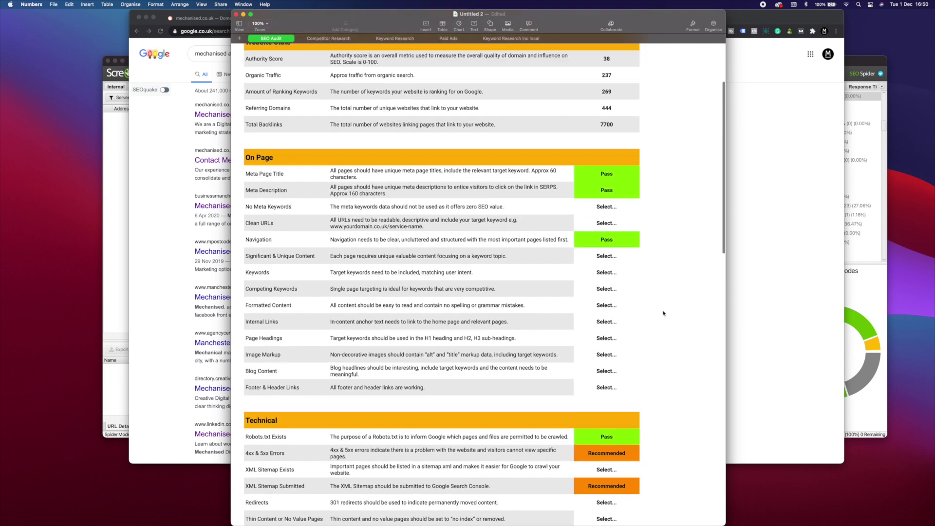
pyautogui.scroll(2, 664, 314)
pyautogui.scroll(1, 663, 314)
pyautogui.scroll(1, 663, 313)
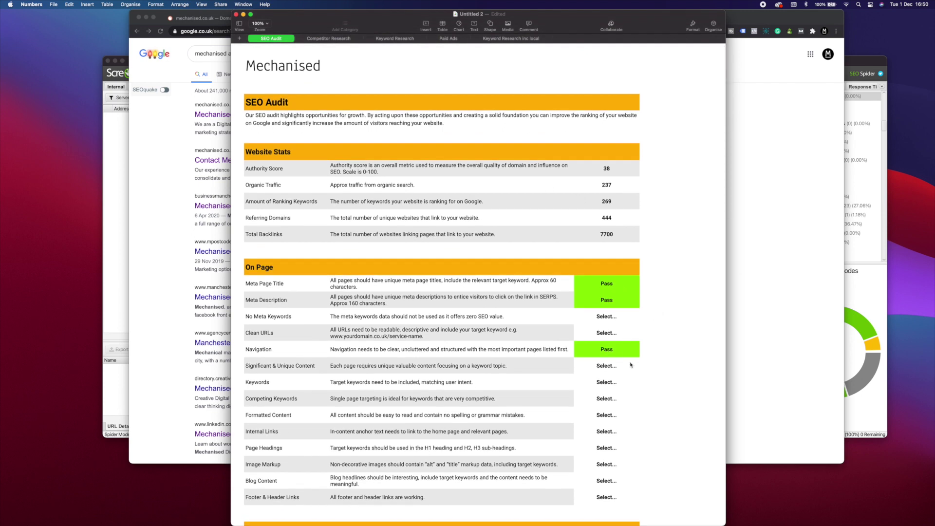
pyautogui.scroll(-2, 641, 368)
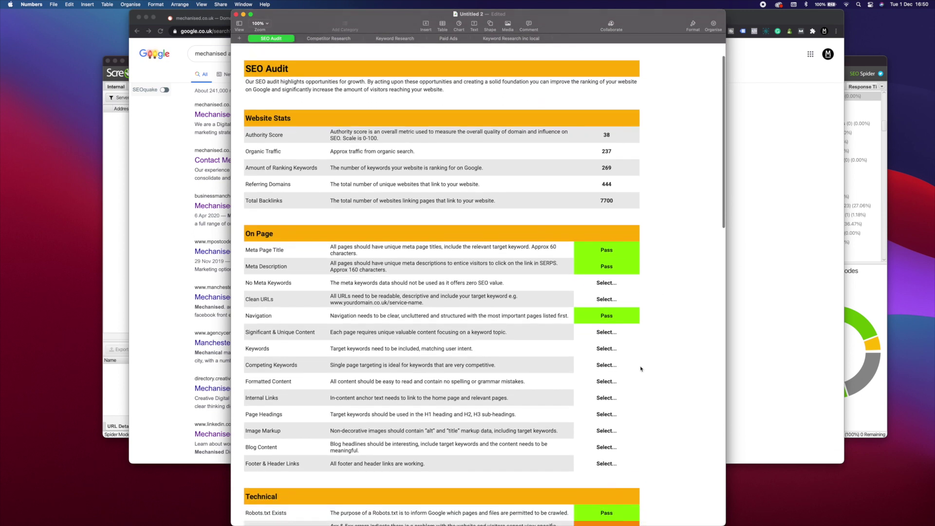
pyautogui.scroll(-2, 642, 369)
pyautogui.scroll(-2, 642, 370)
pyautogui.scroll(-1, 642, 370)
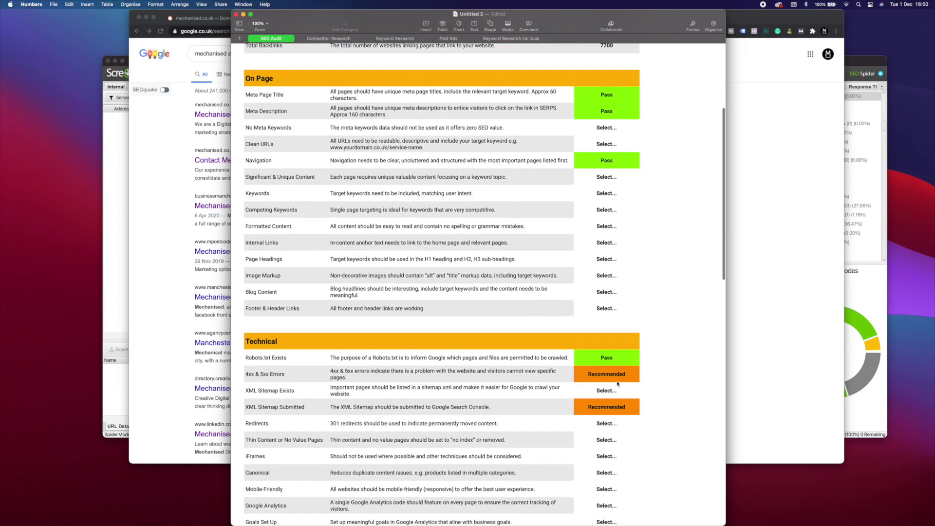